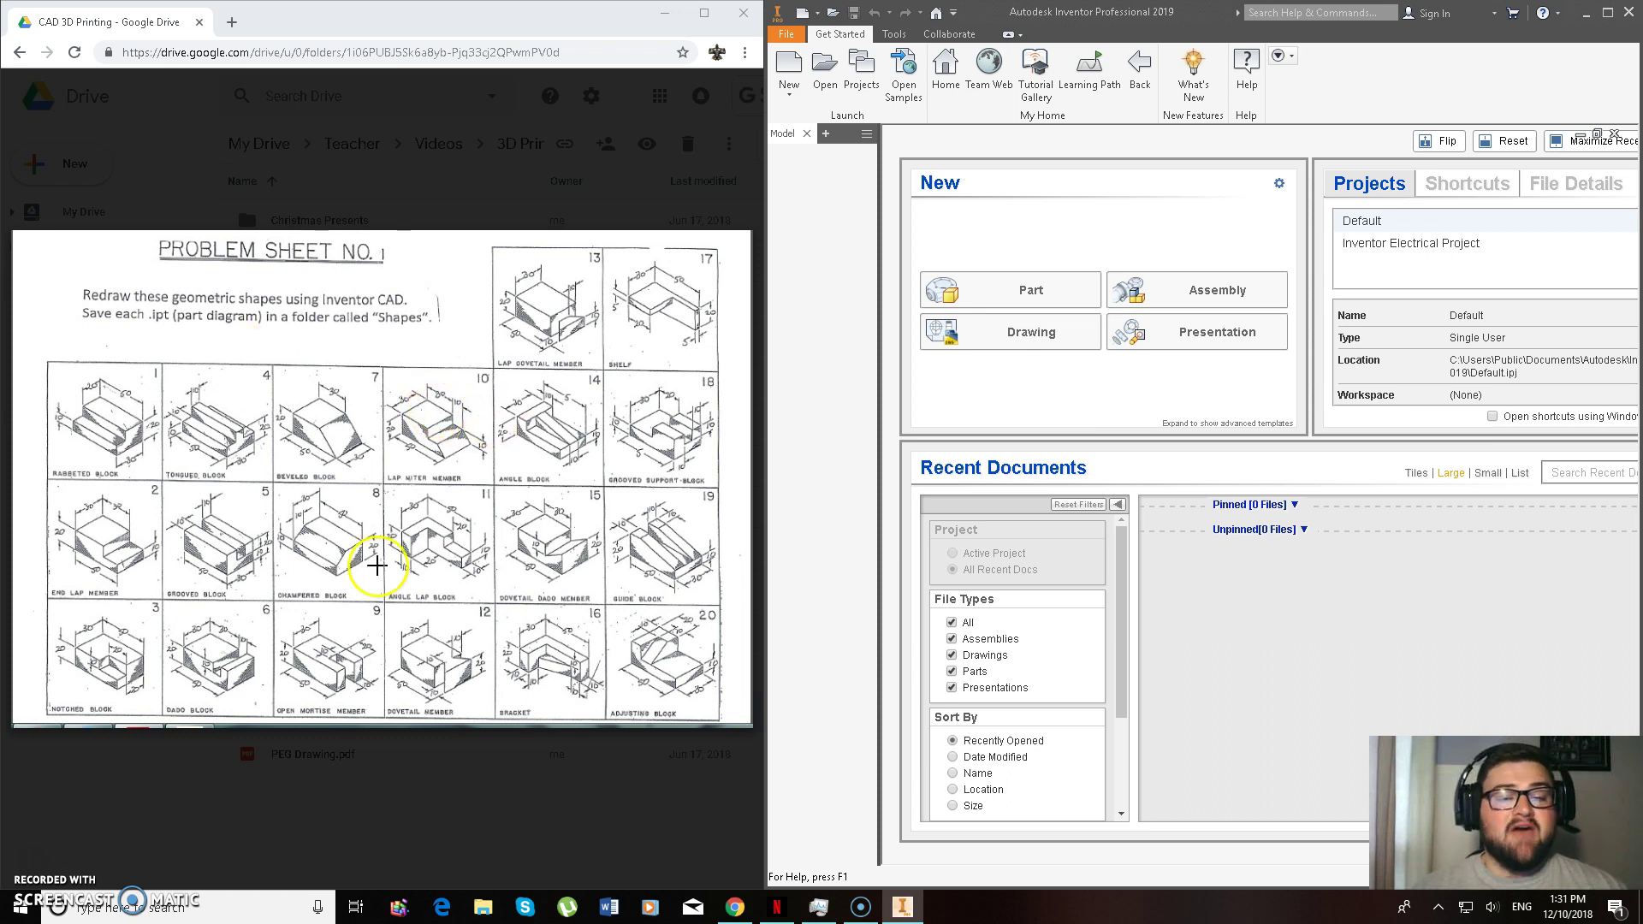
- Maximize Inventor and create a new part from the Metric Standard (mm).ipt template
mouse_move(410, 433)
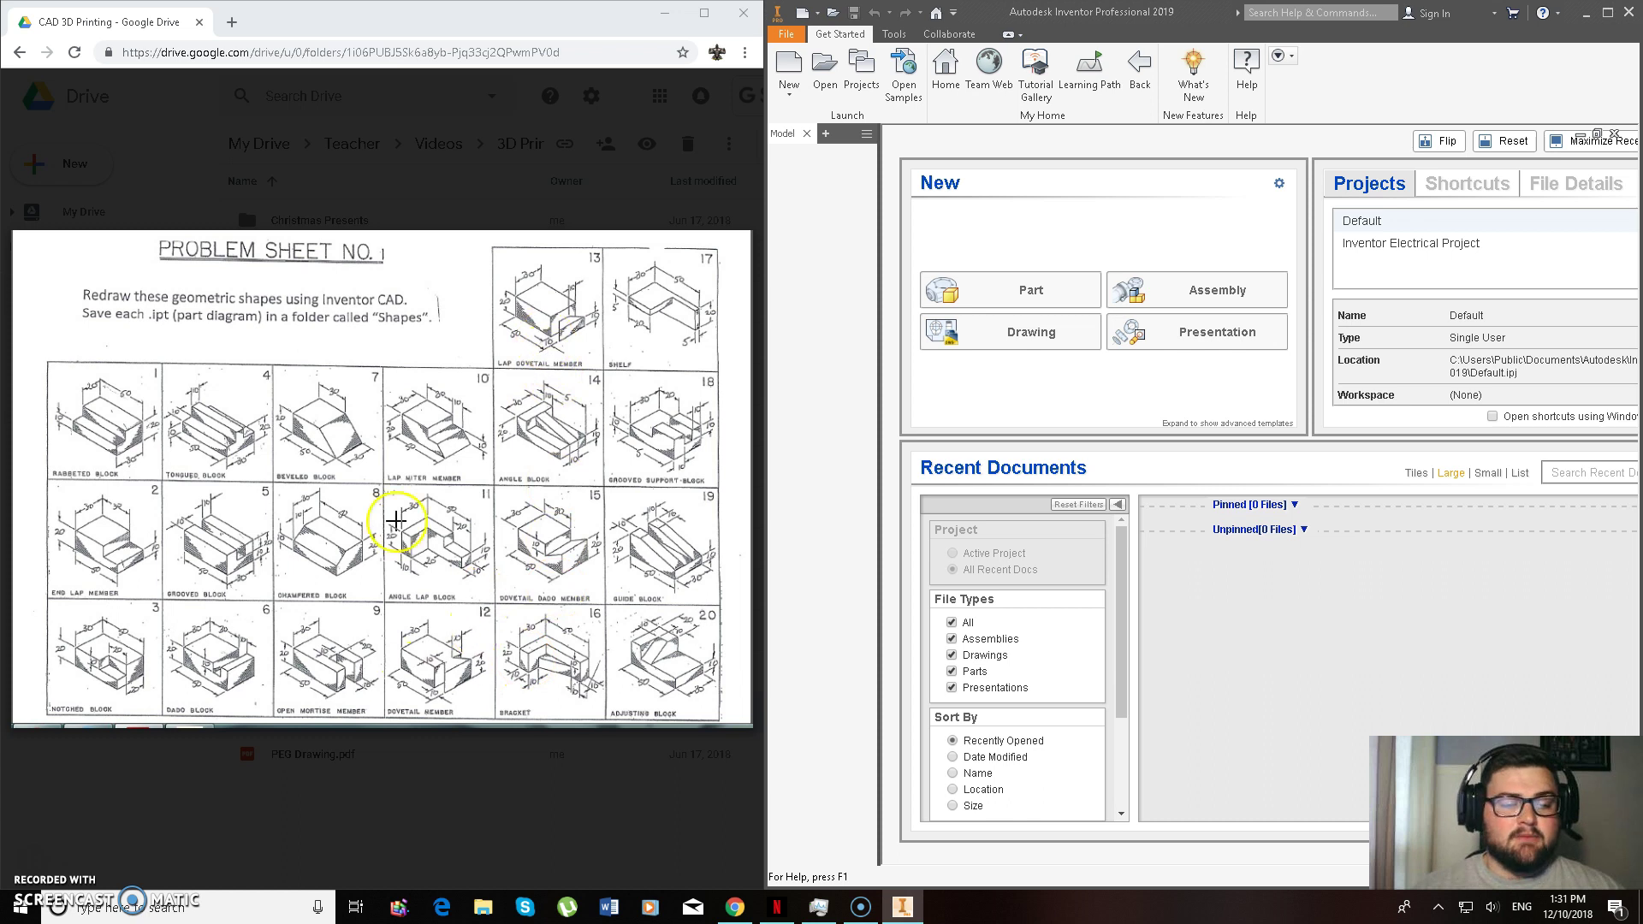
mouse_move(606, 319)
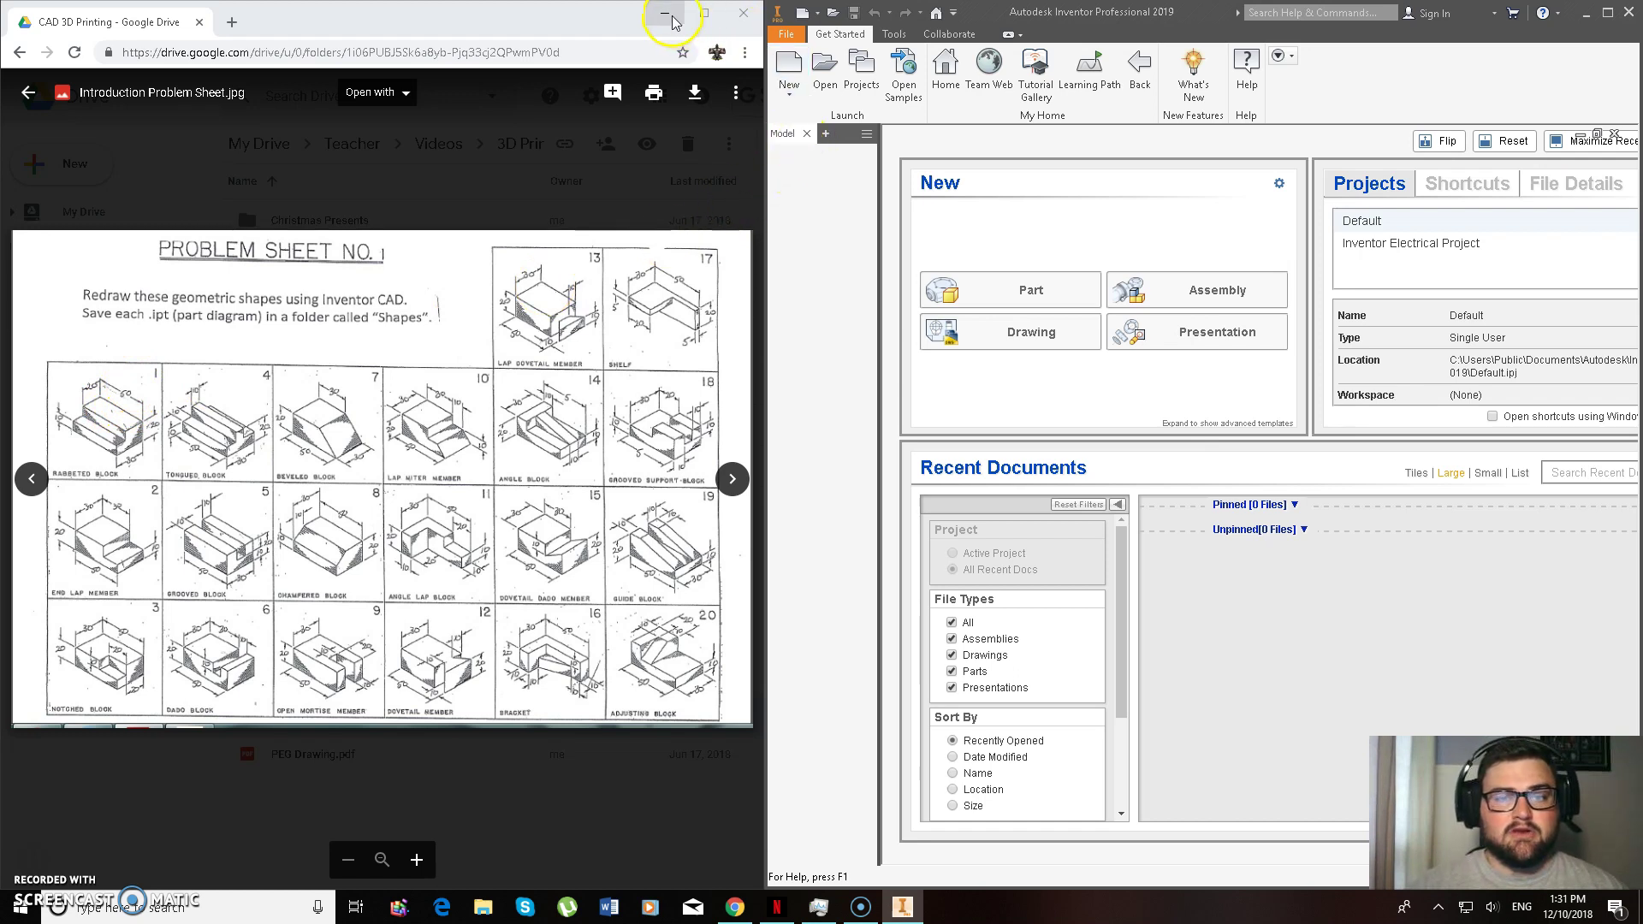
click(1607, 12)
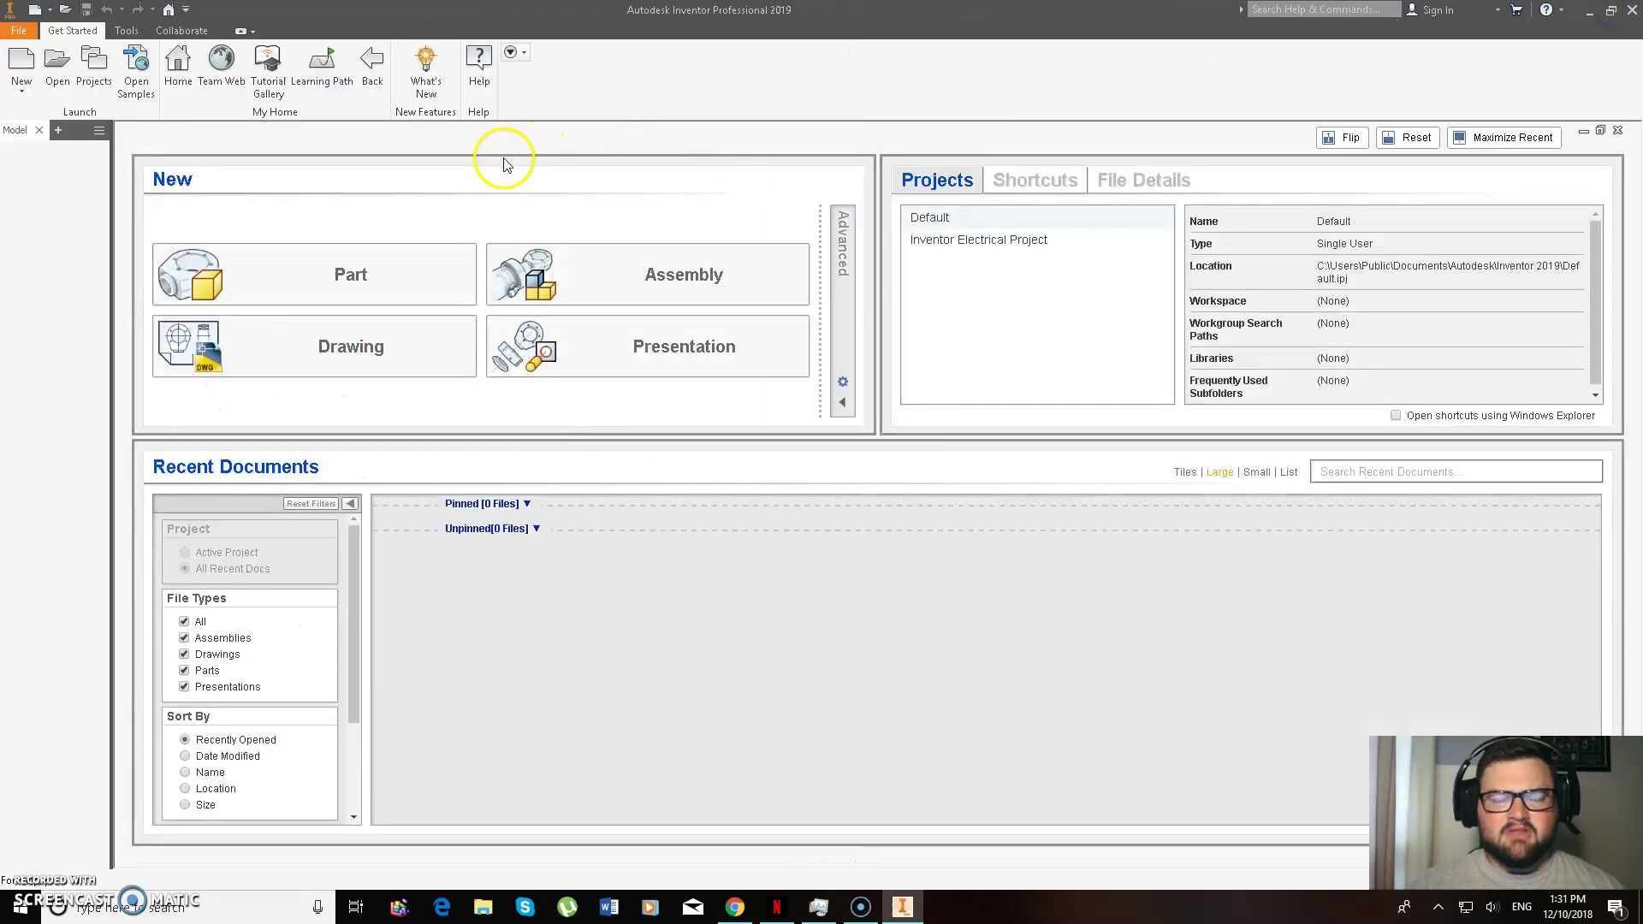
click(21, 62)
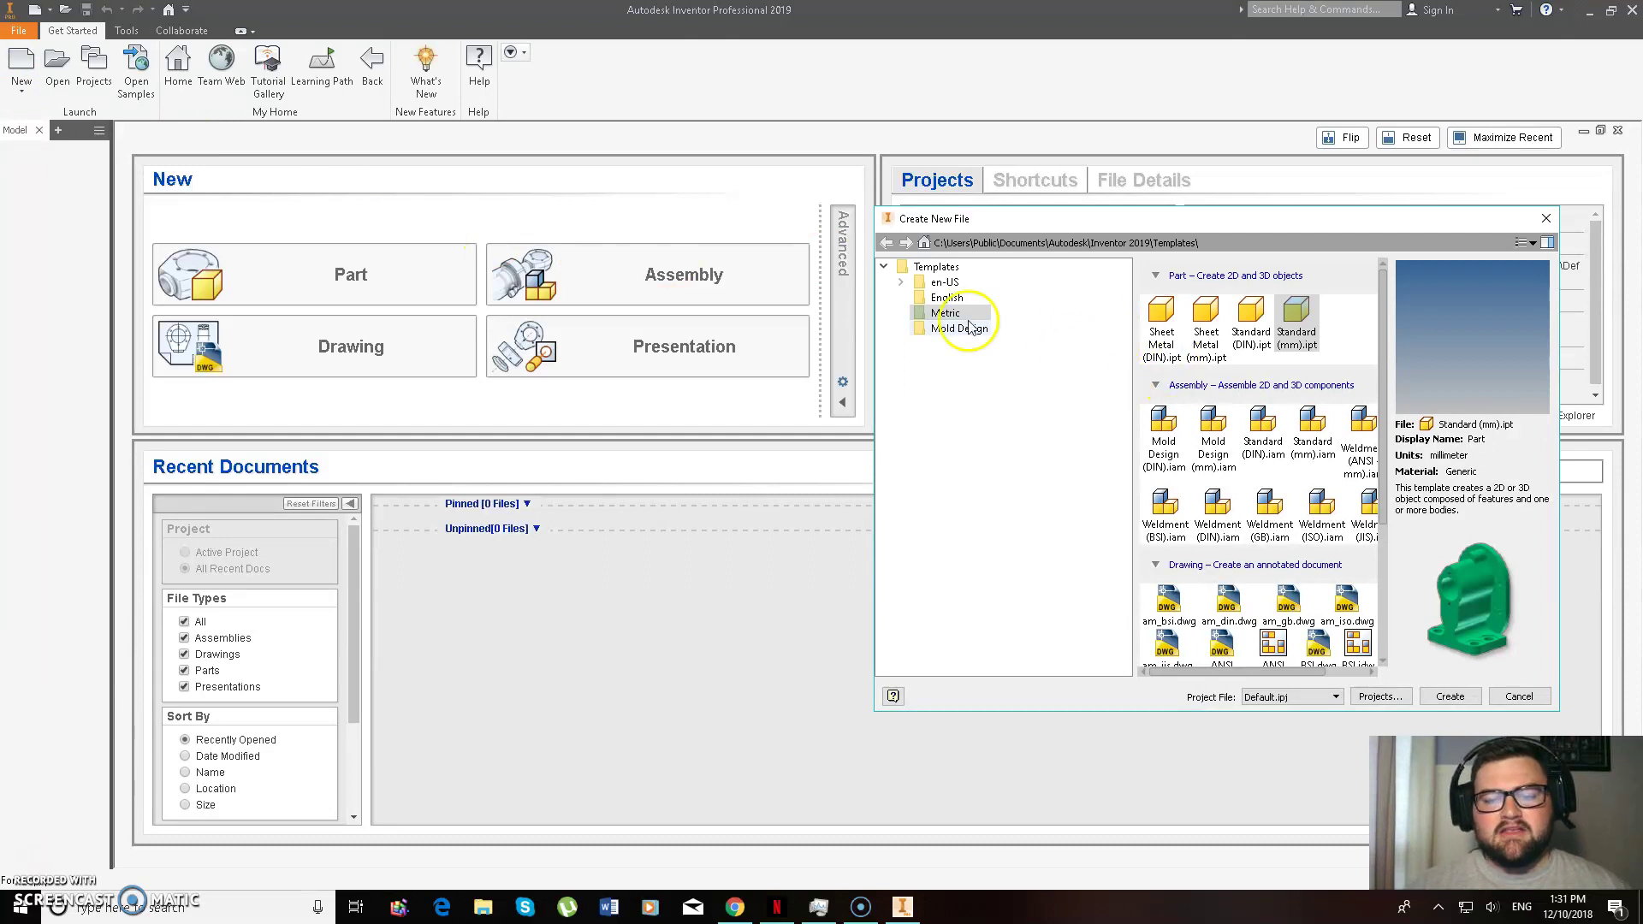
click(932, 315)
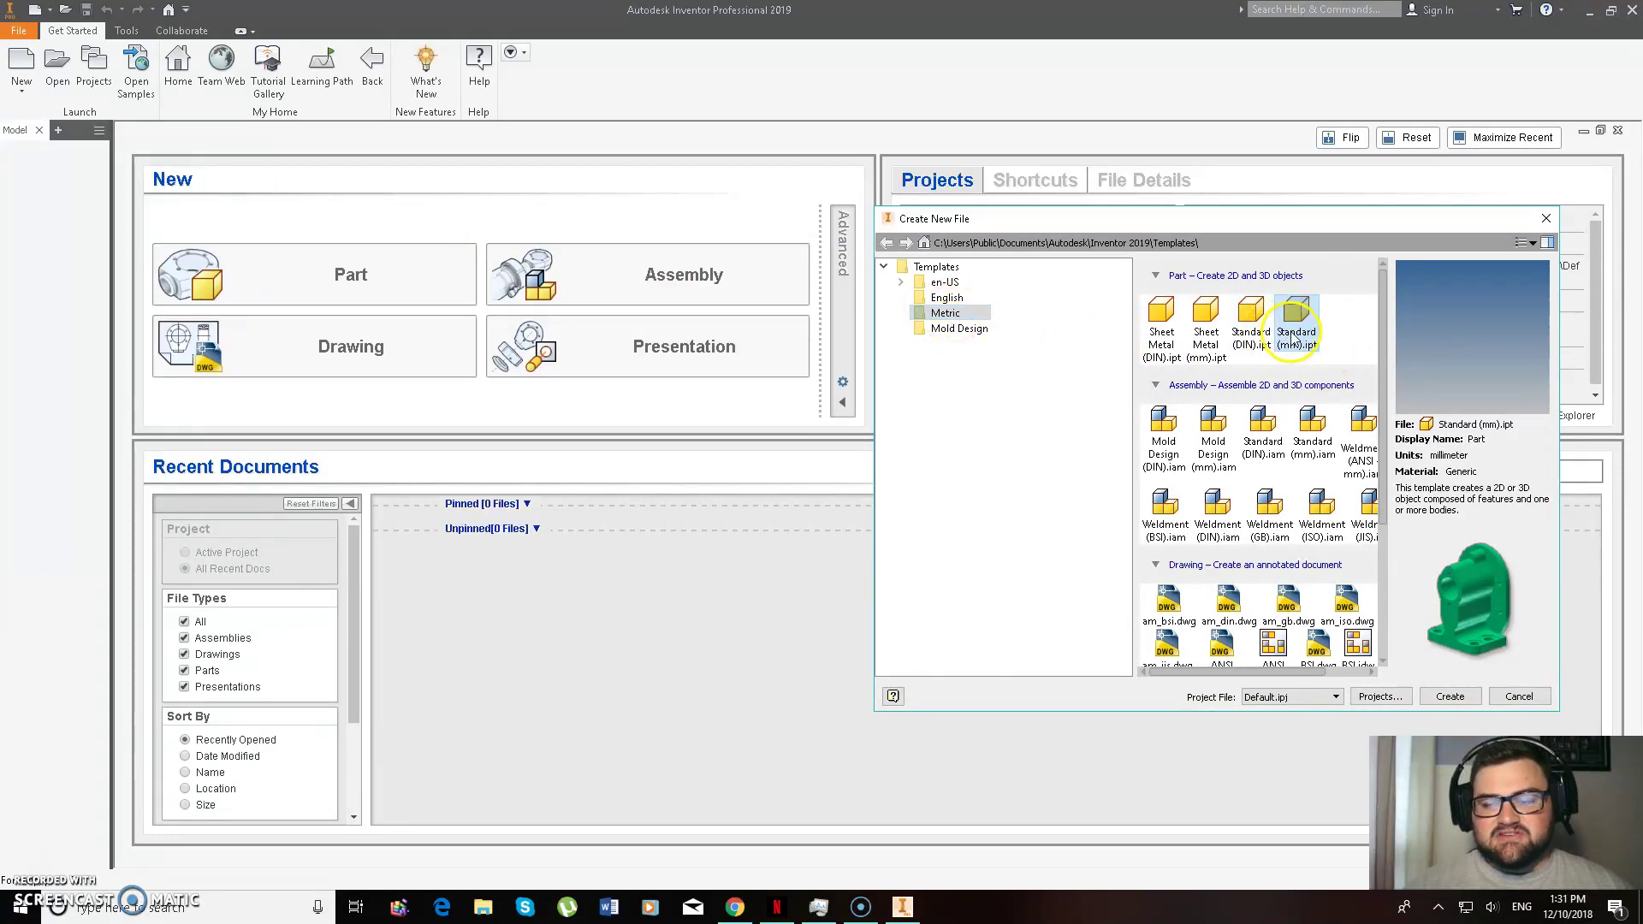
click(1449, 697)
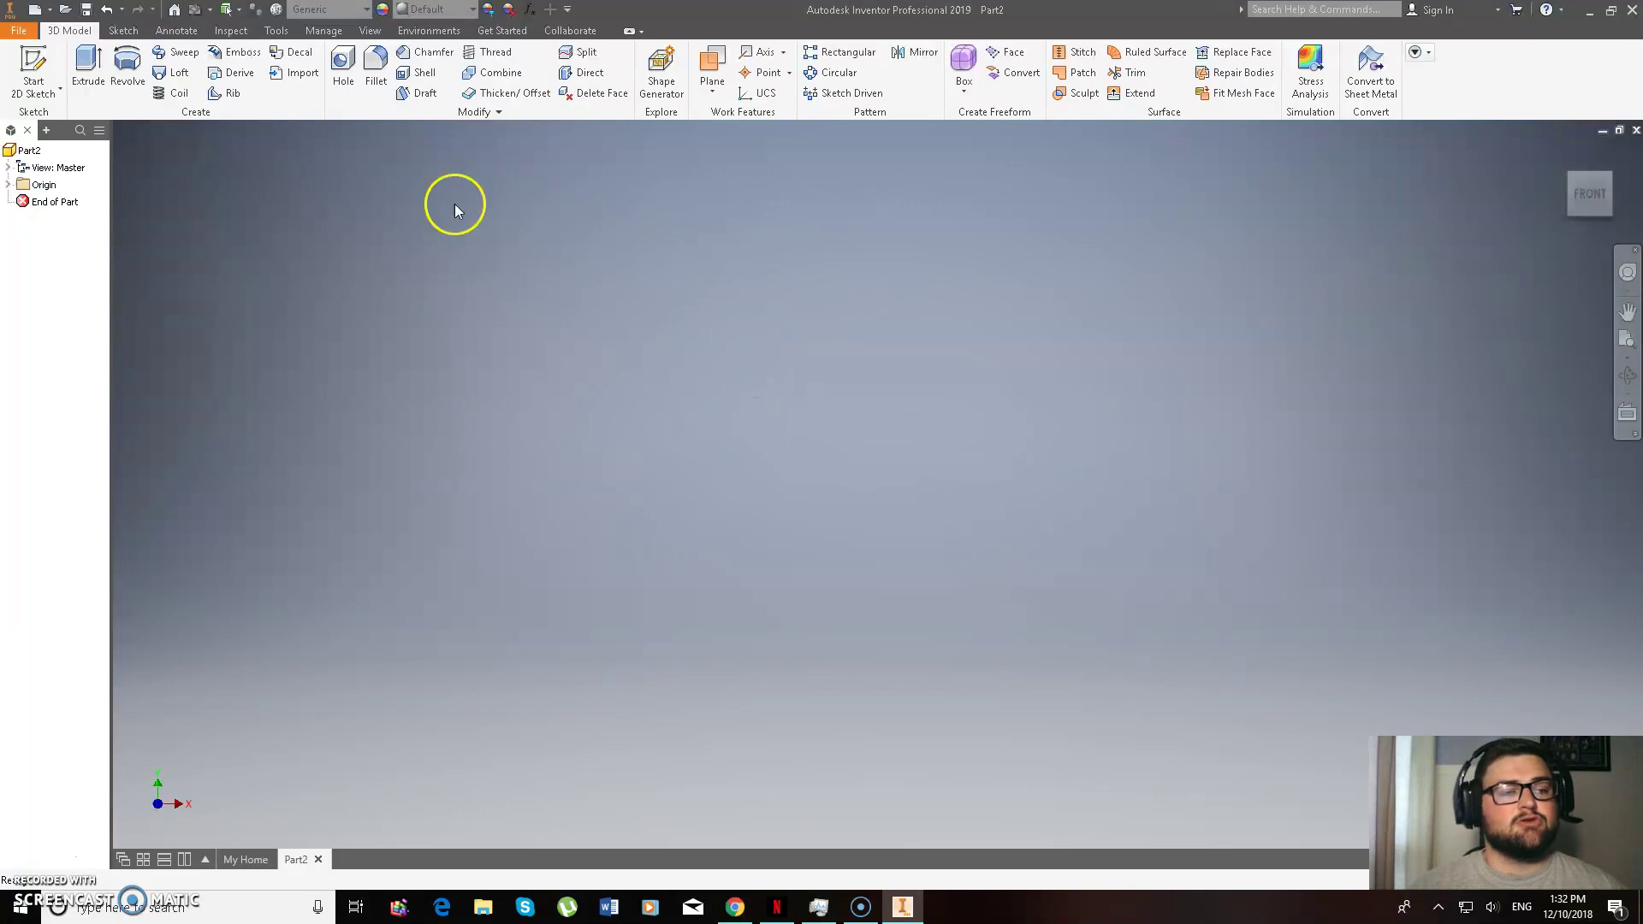
- Start a 2D sketch on the XZ plane and turn the view upright
click(34, 73)
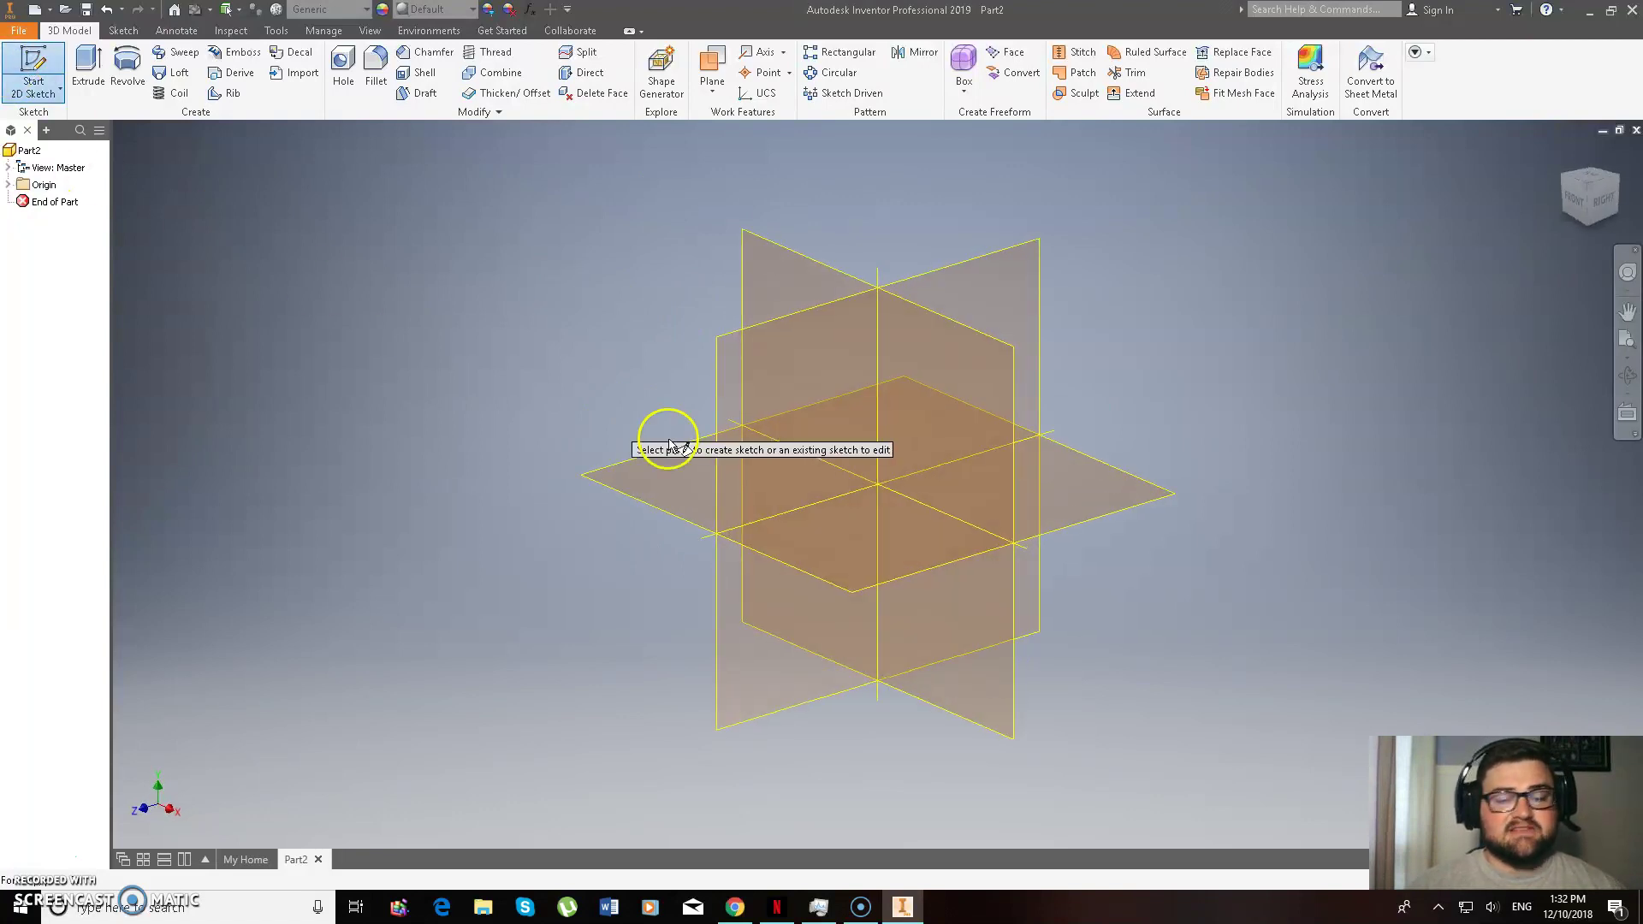
click(666, 483)
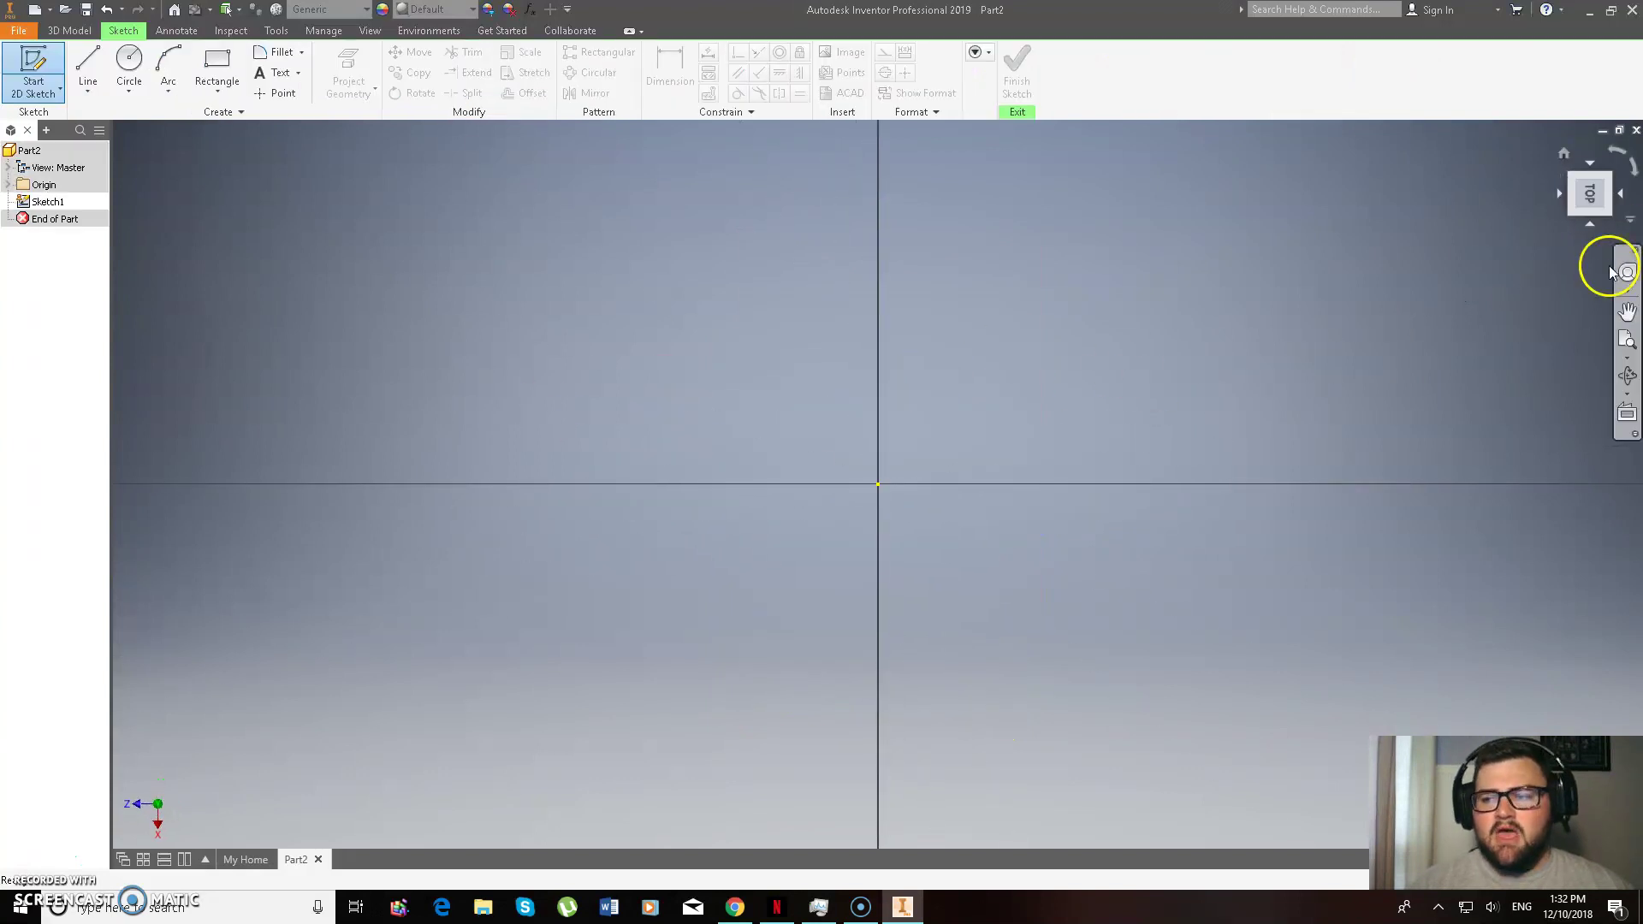
click(1613, 151)
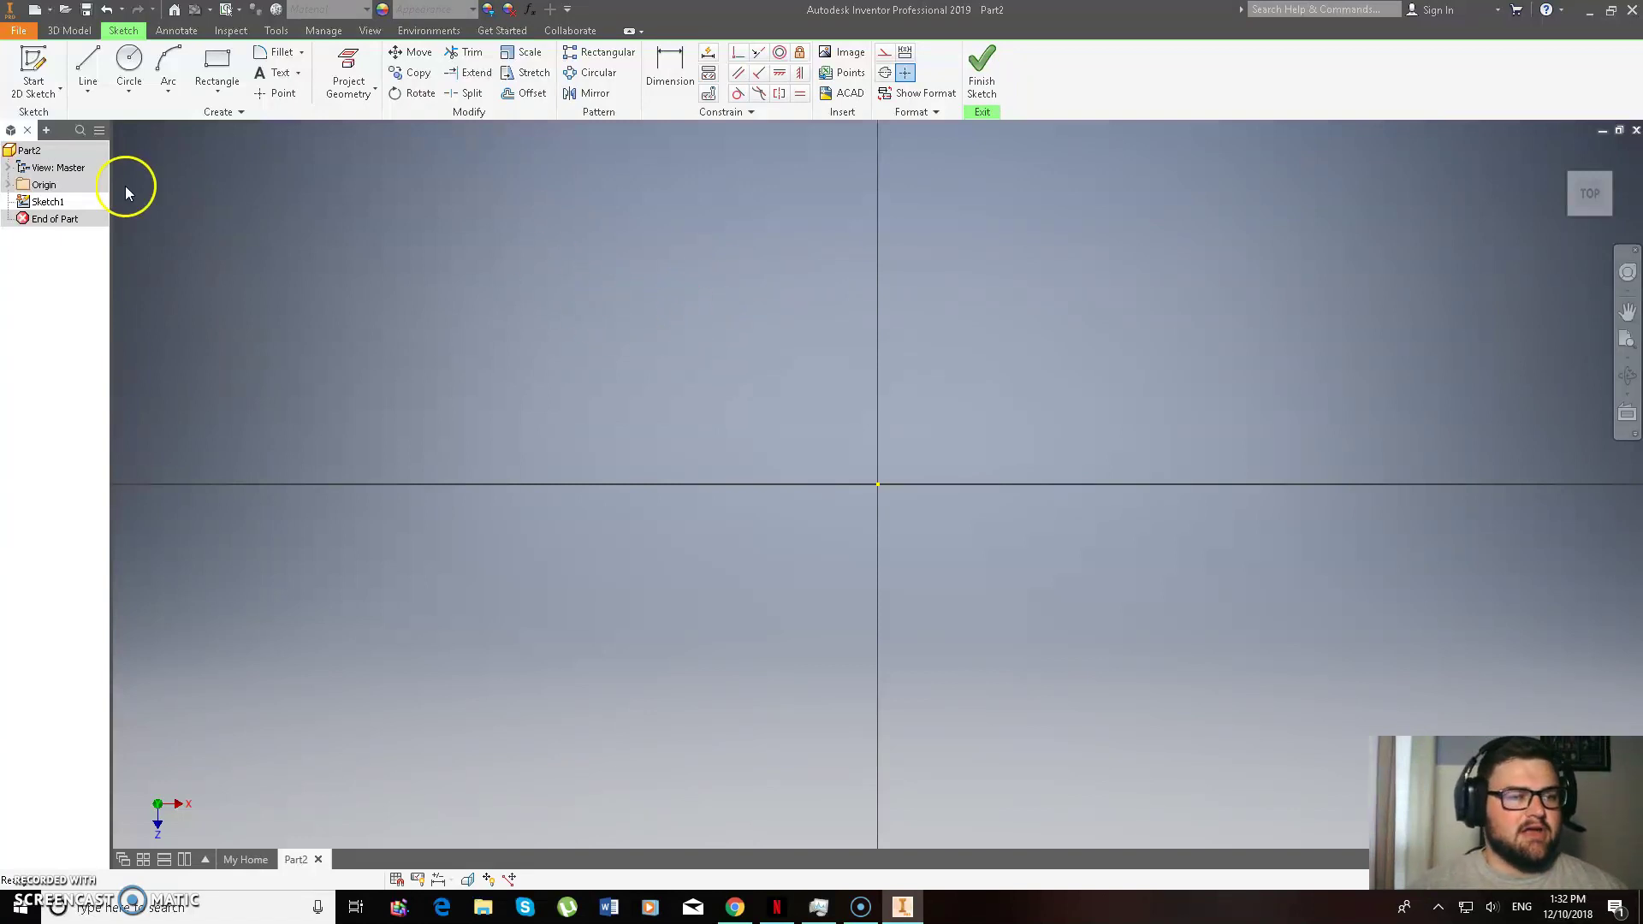
- Draw a 30 mm horizontal line from the sketch origin along the x-axis
click(89, 64)
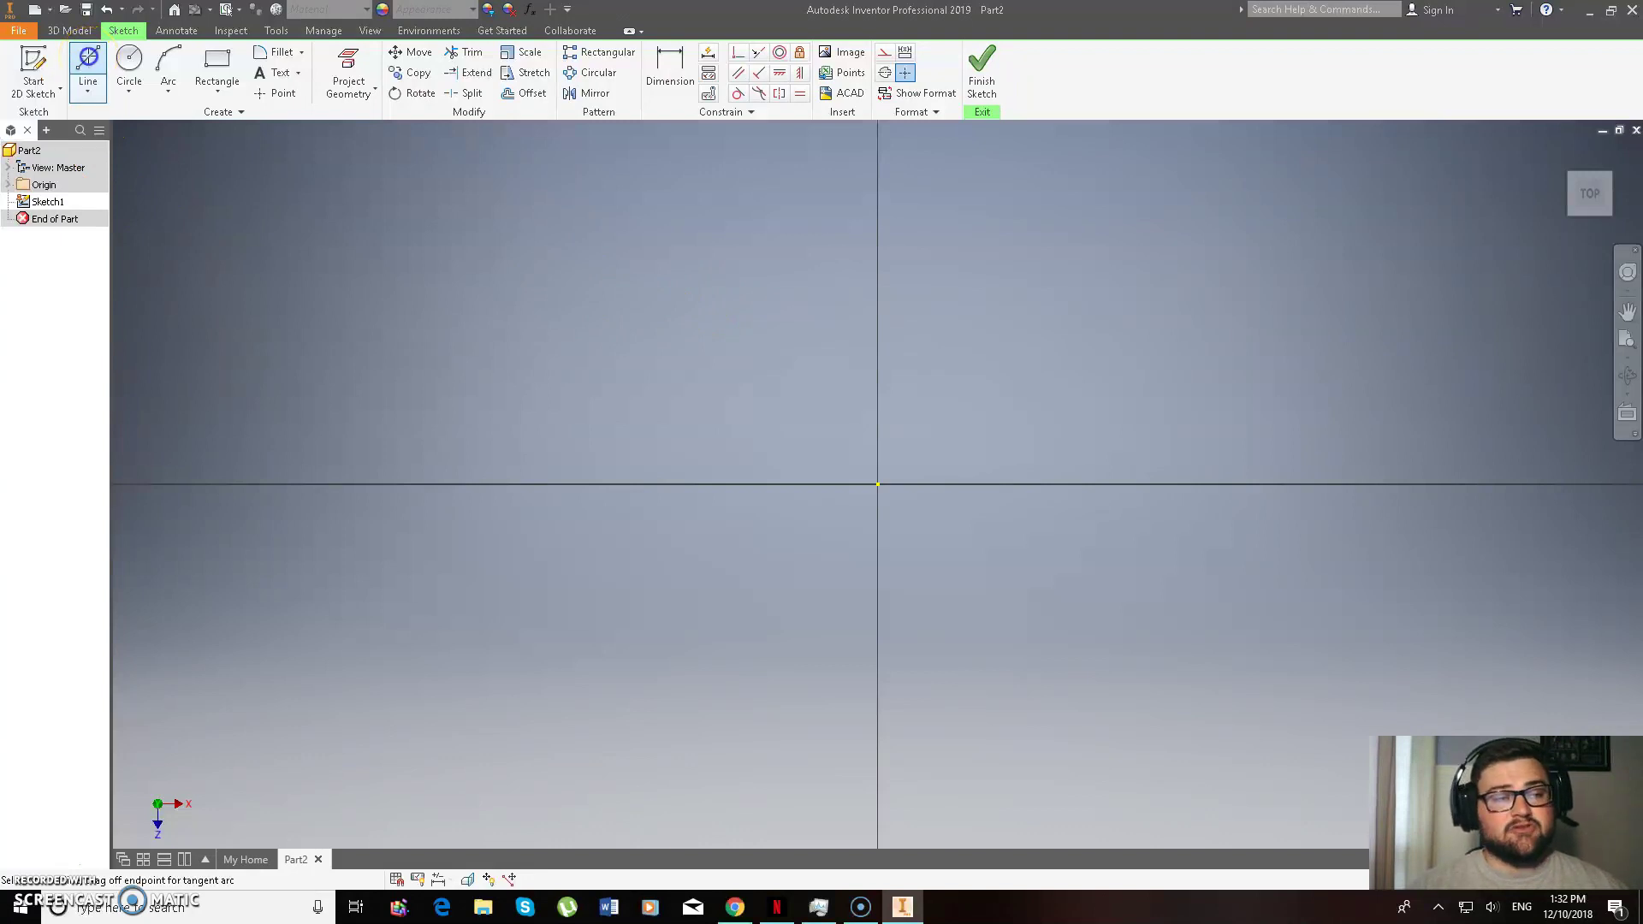
click(879, 484)
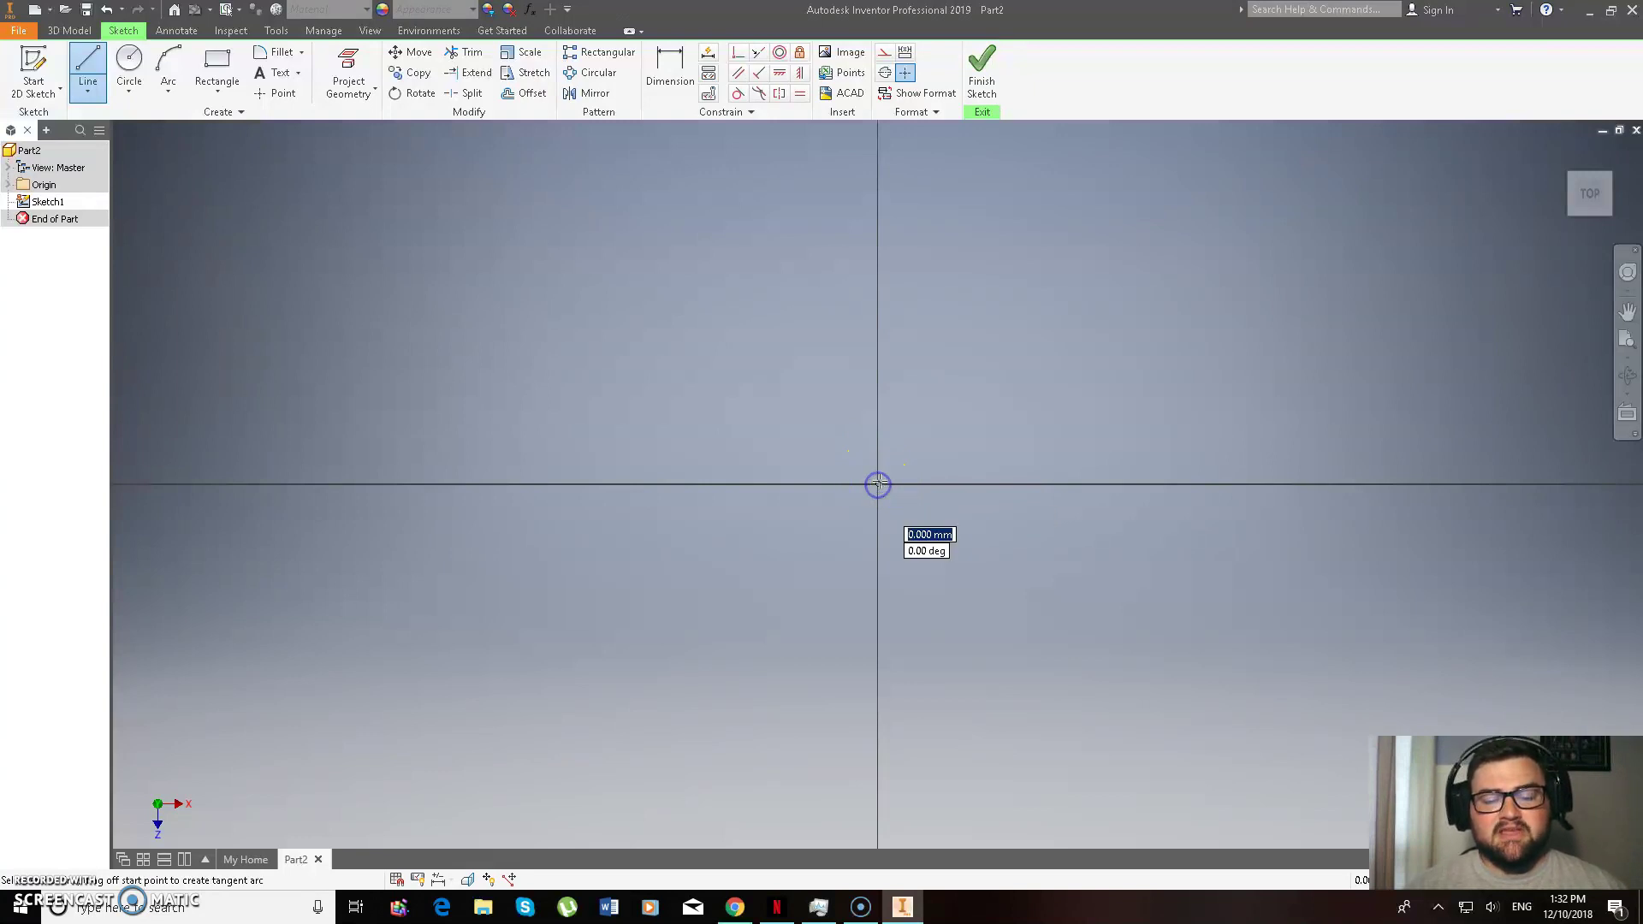
drag(879, 485, 1114, 484)
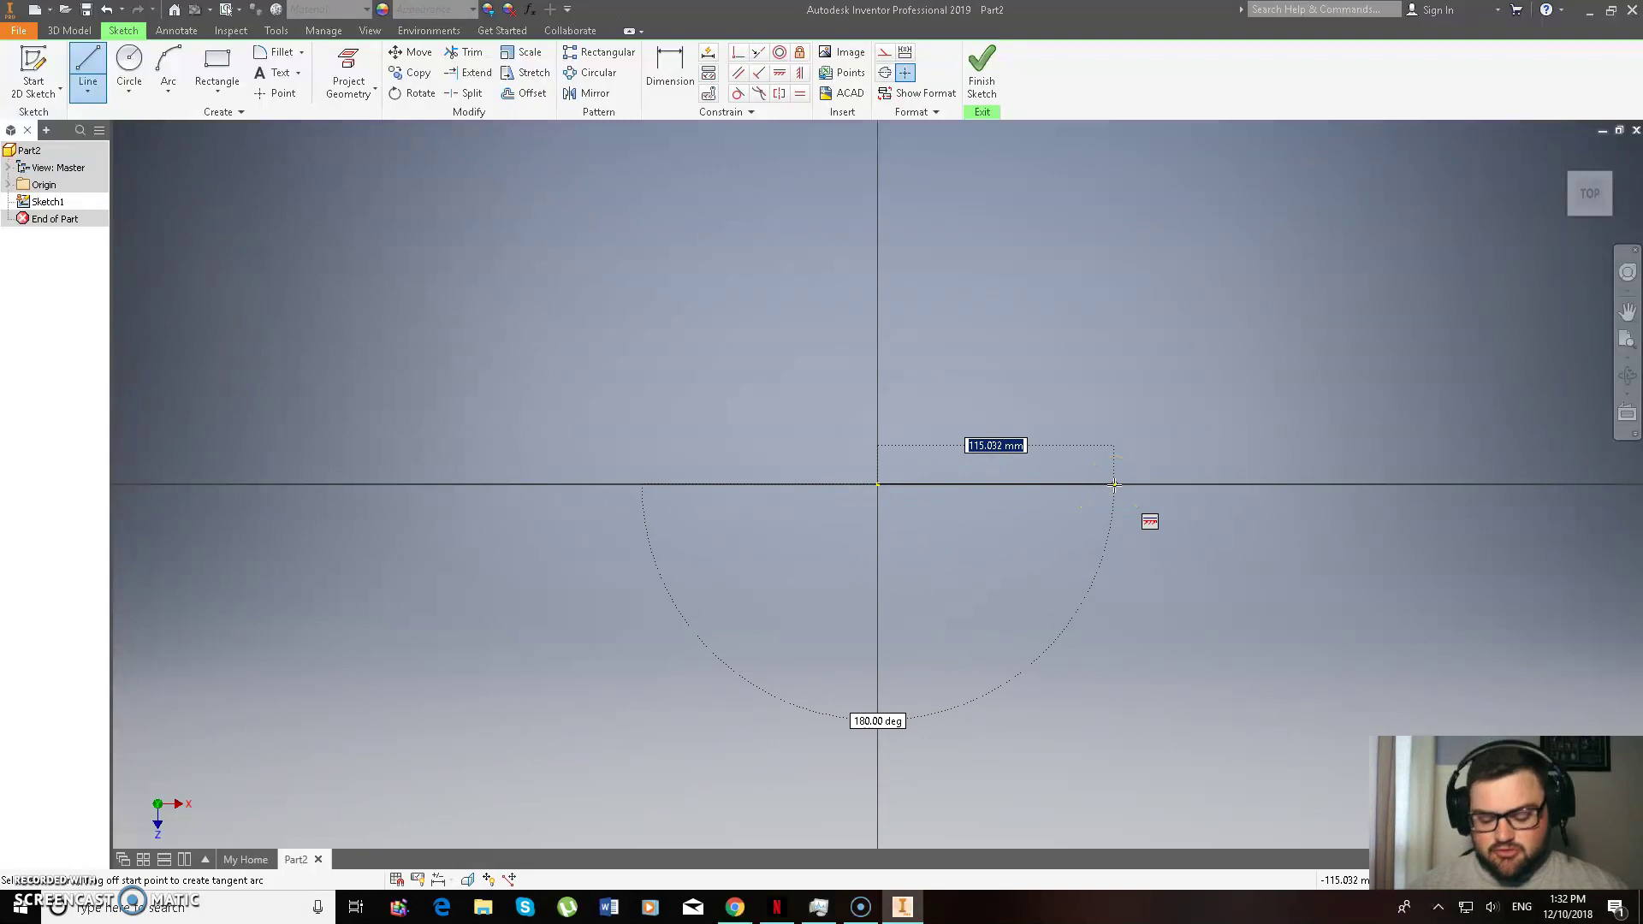
text(30)
key(Return)
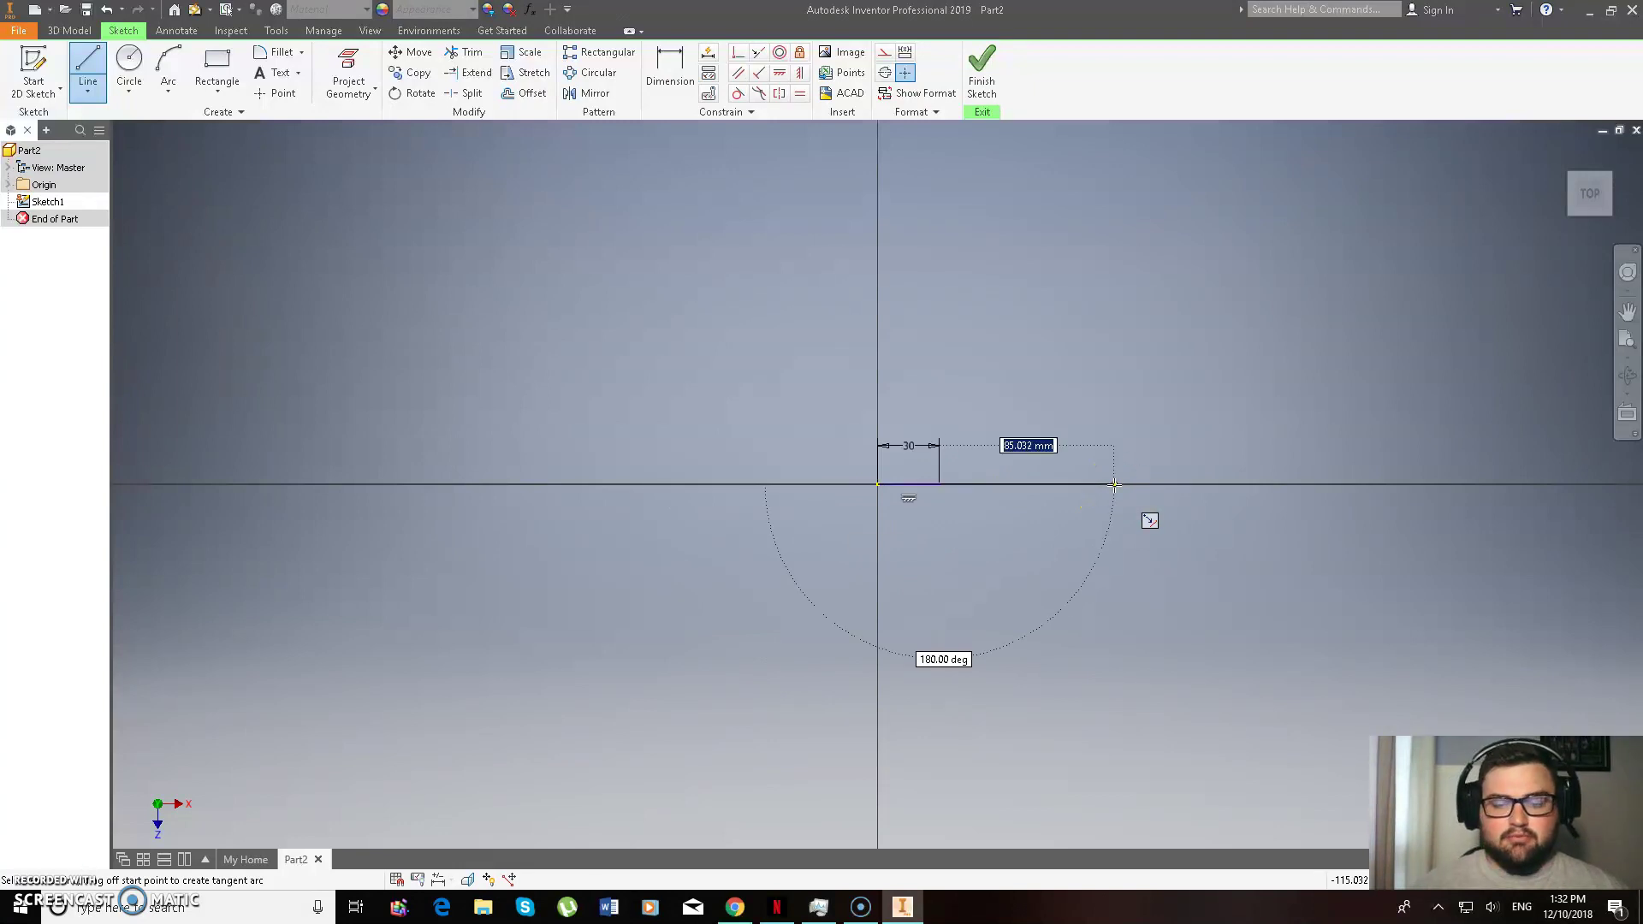
drag(1115, 484, 1515, 262)
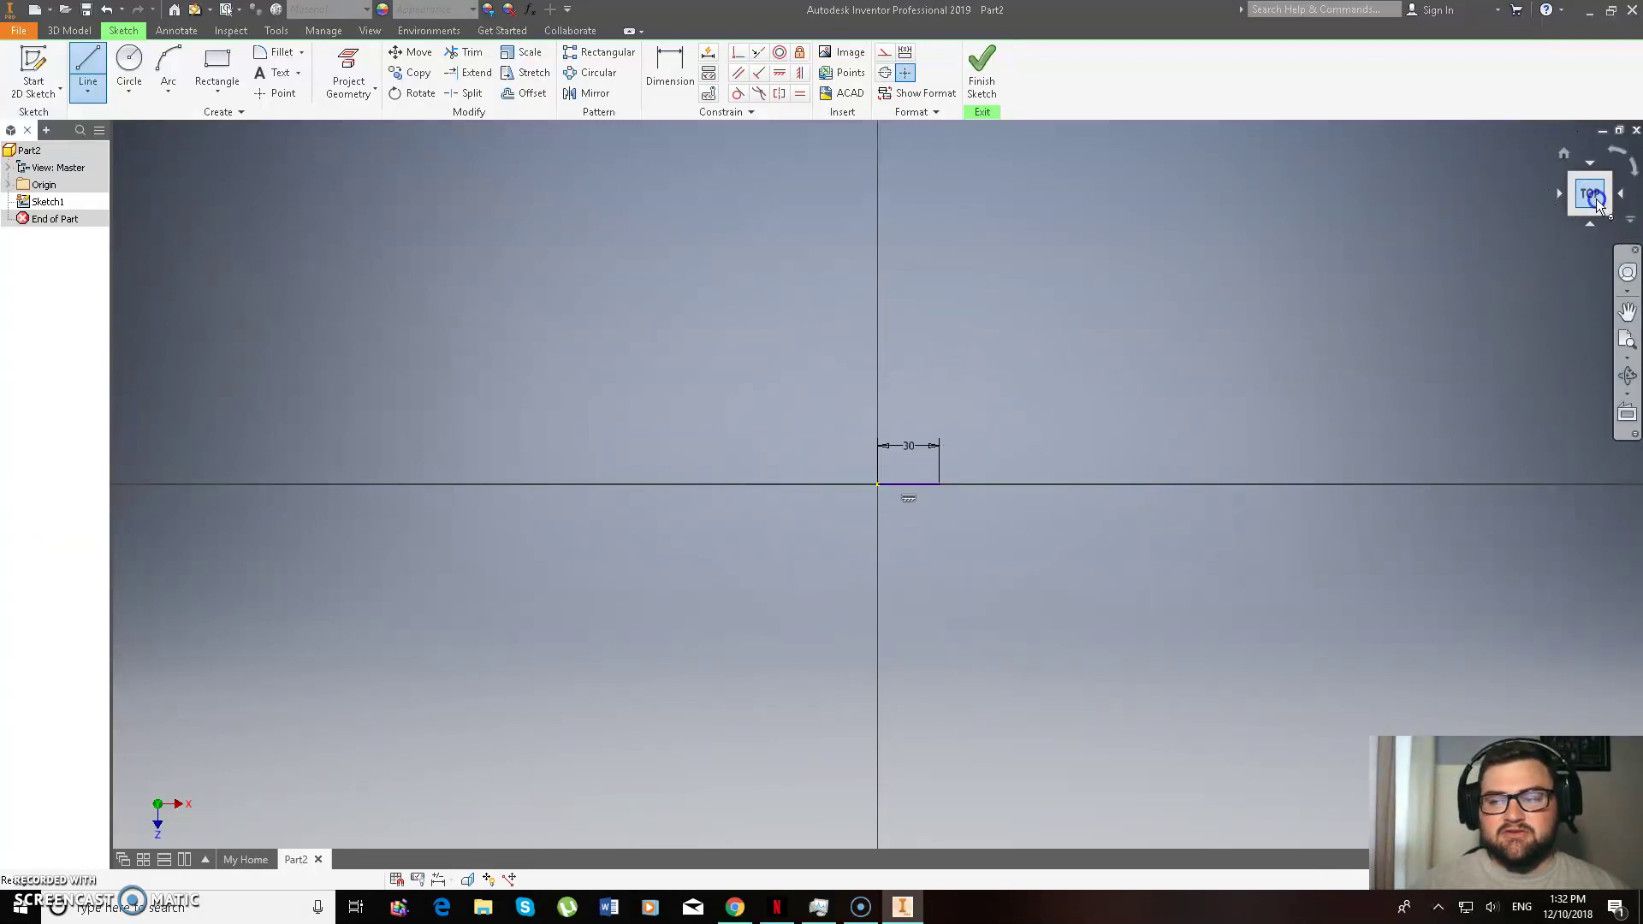
- Add the 20 mm vertical, 20 mm top and 10 mm step edges, closing the outline
scroll(1589, 184, up, 8)
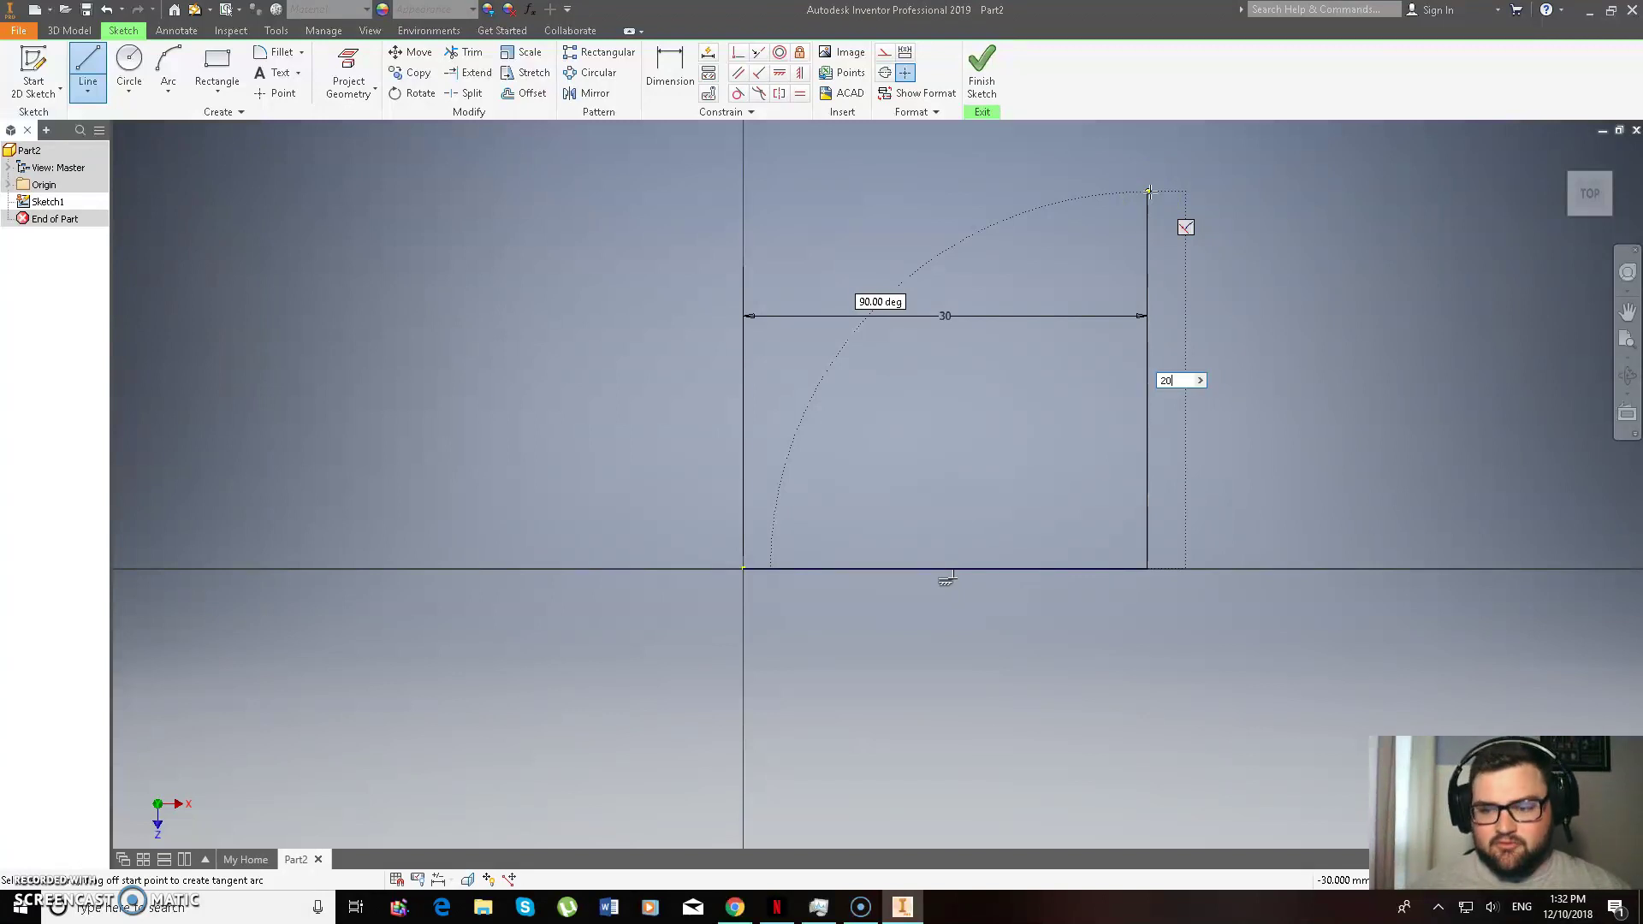
key(Return)
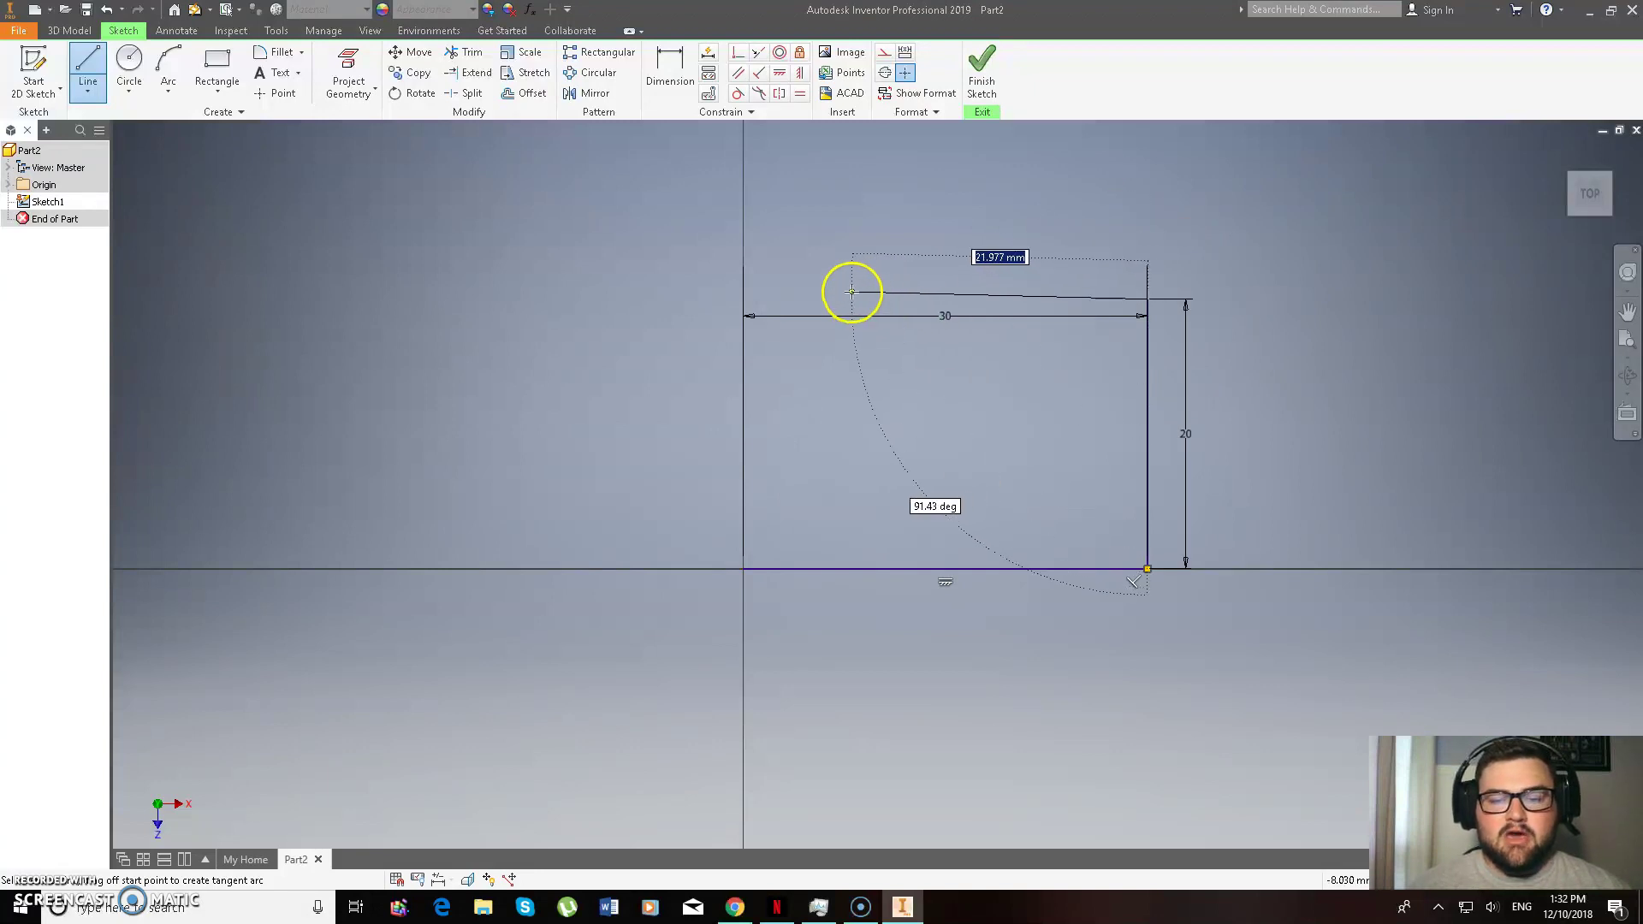
text(20)
key(Return)
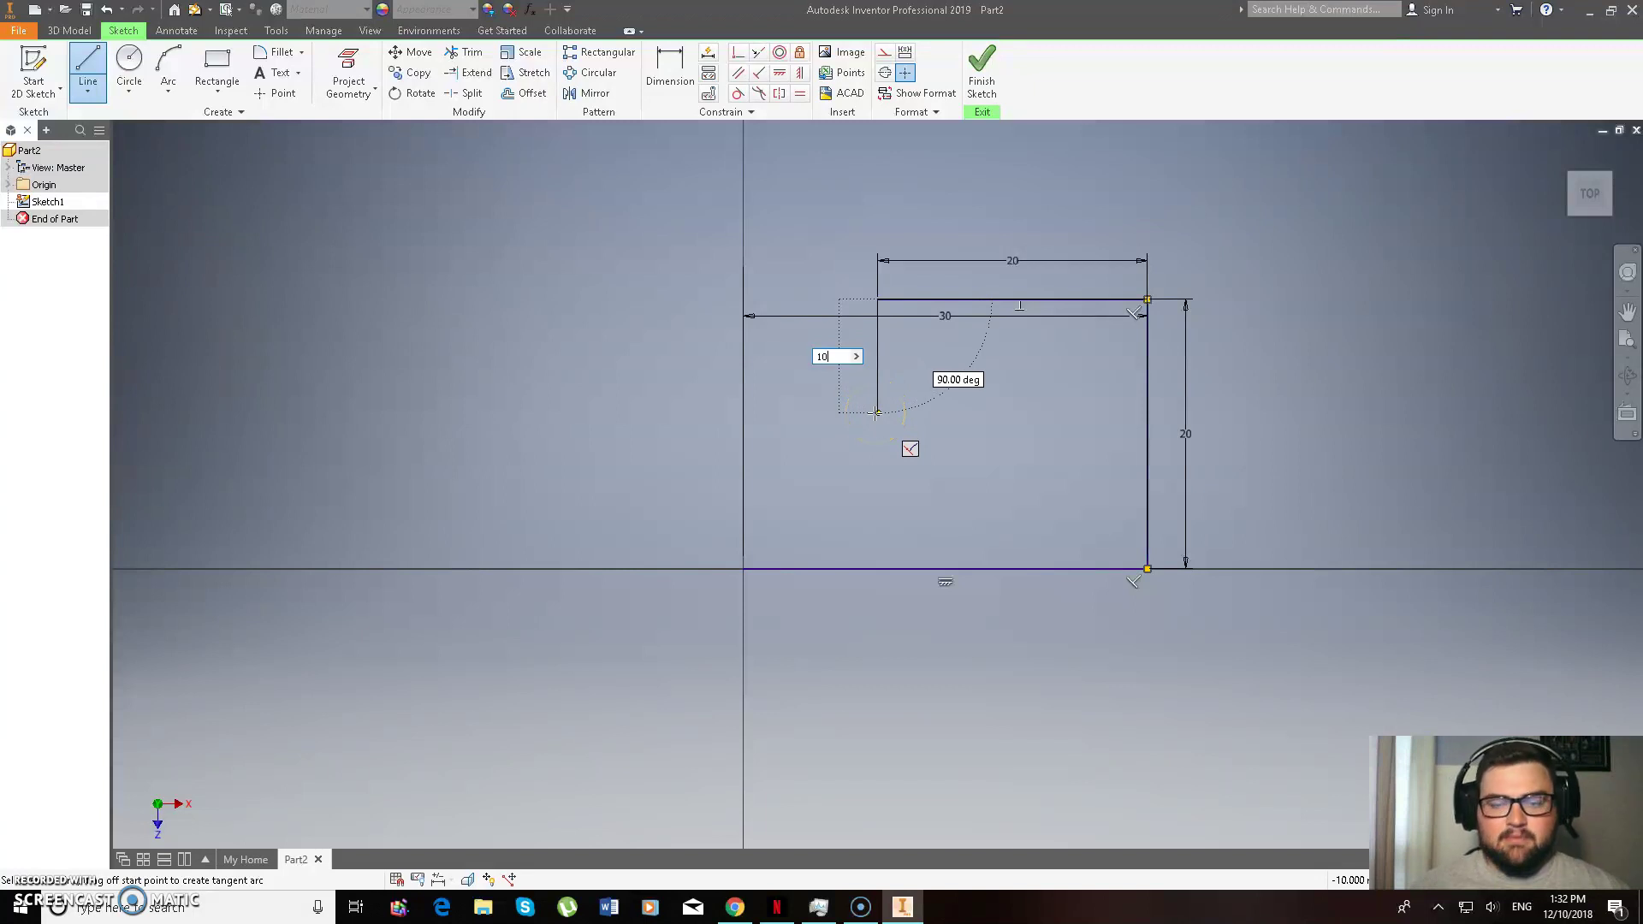
click(875, 413)
click(875, 415)
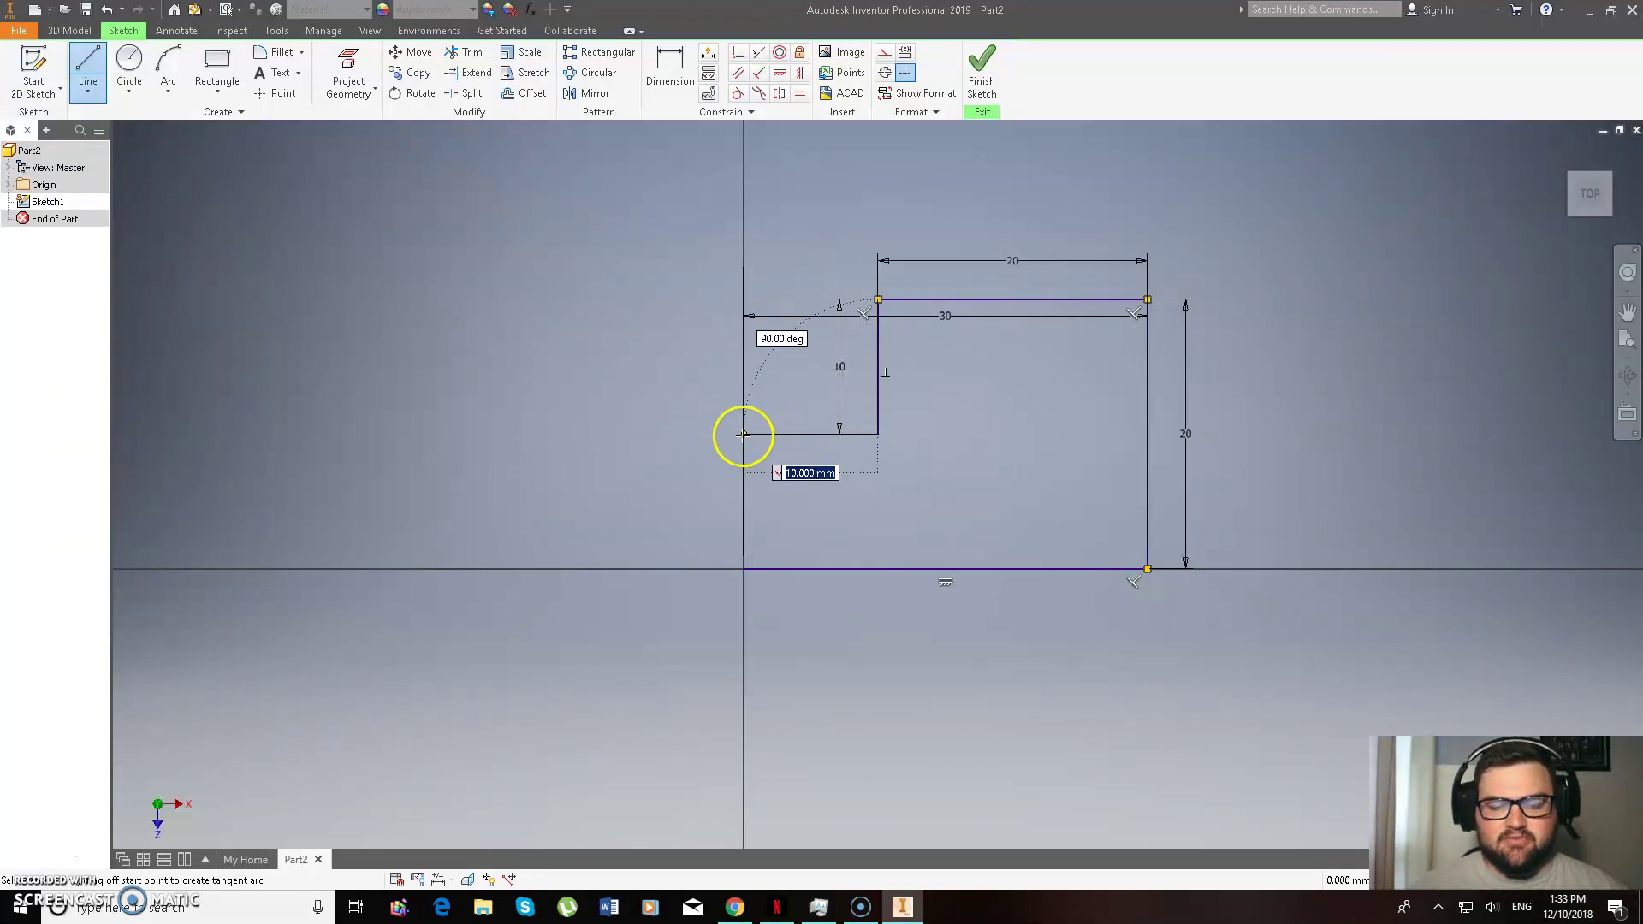
click(743, 434)
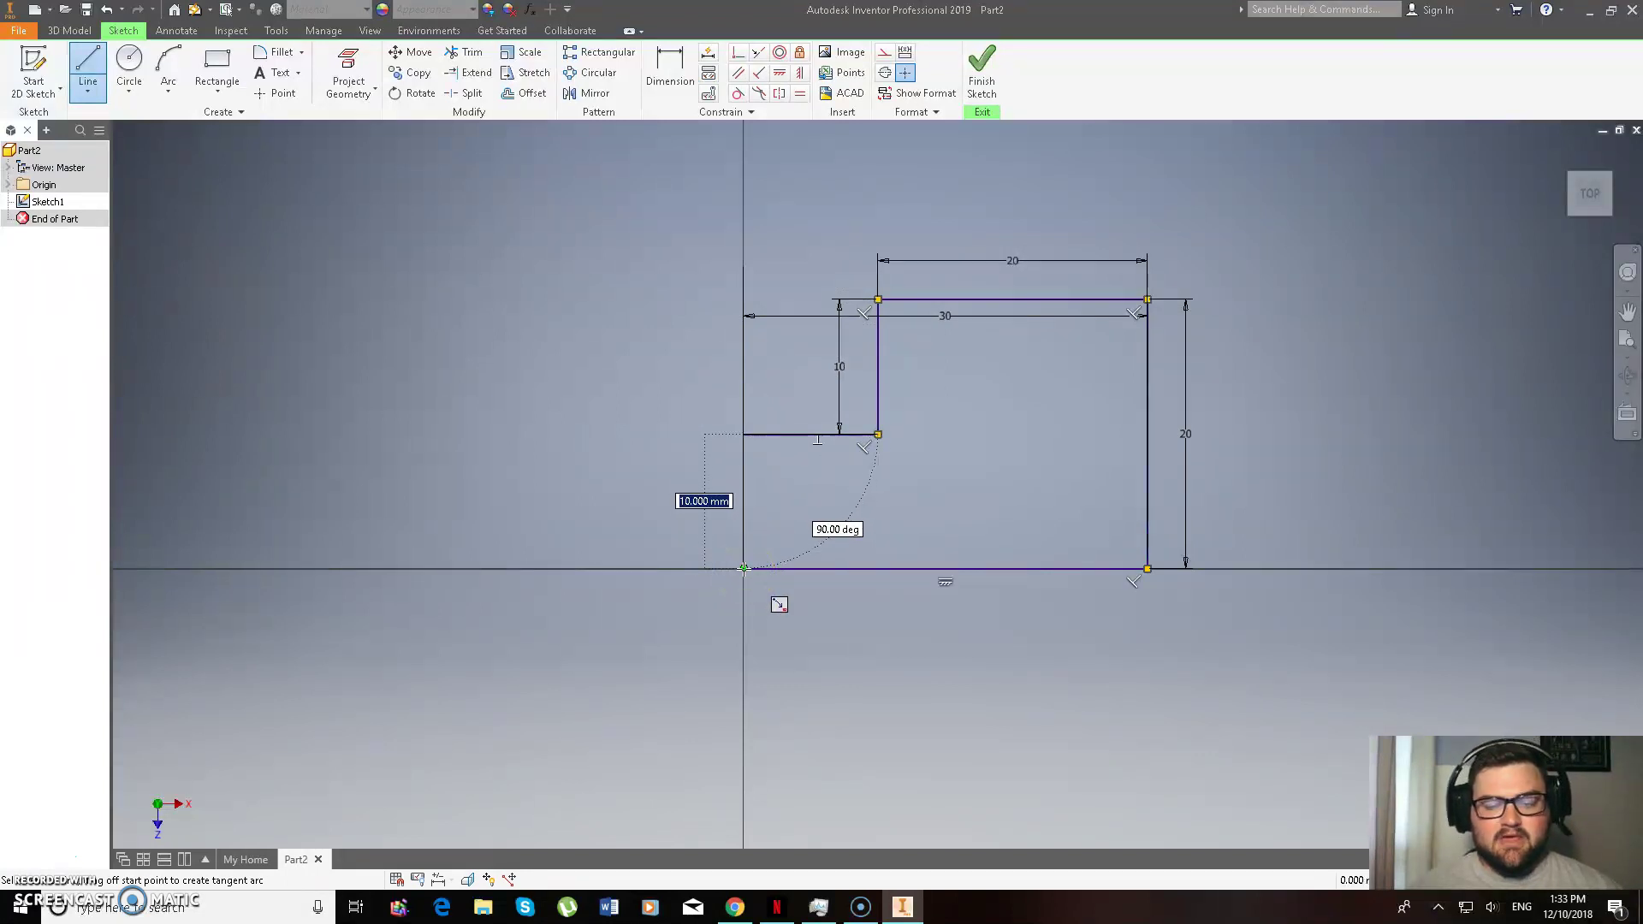
click(744, 569)
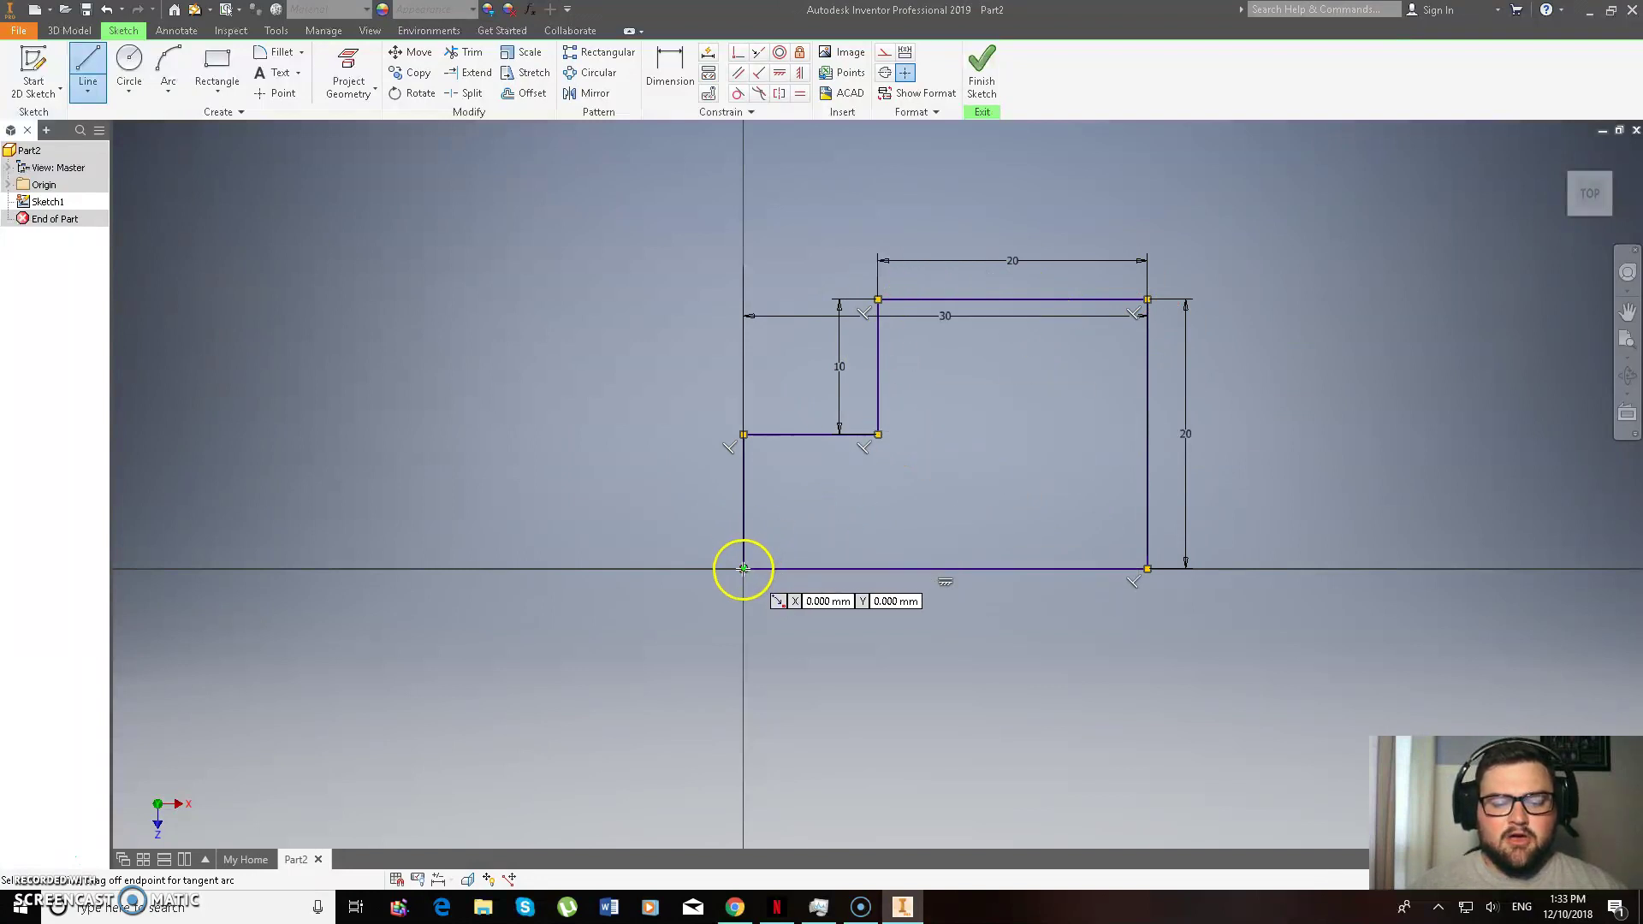
mouse_move(744, 568)
mouse_down()
mouse_move(1163, 565)
mouse_move(1163, 319)
mouse_move(924, 311)
mouse_up()
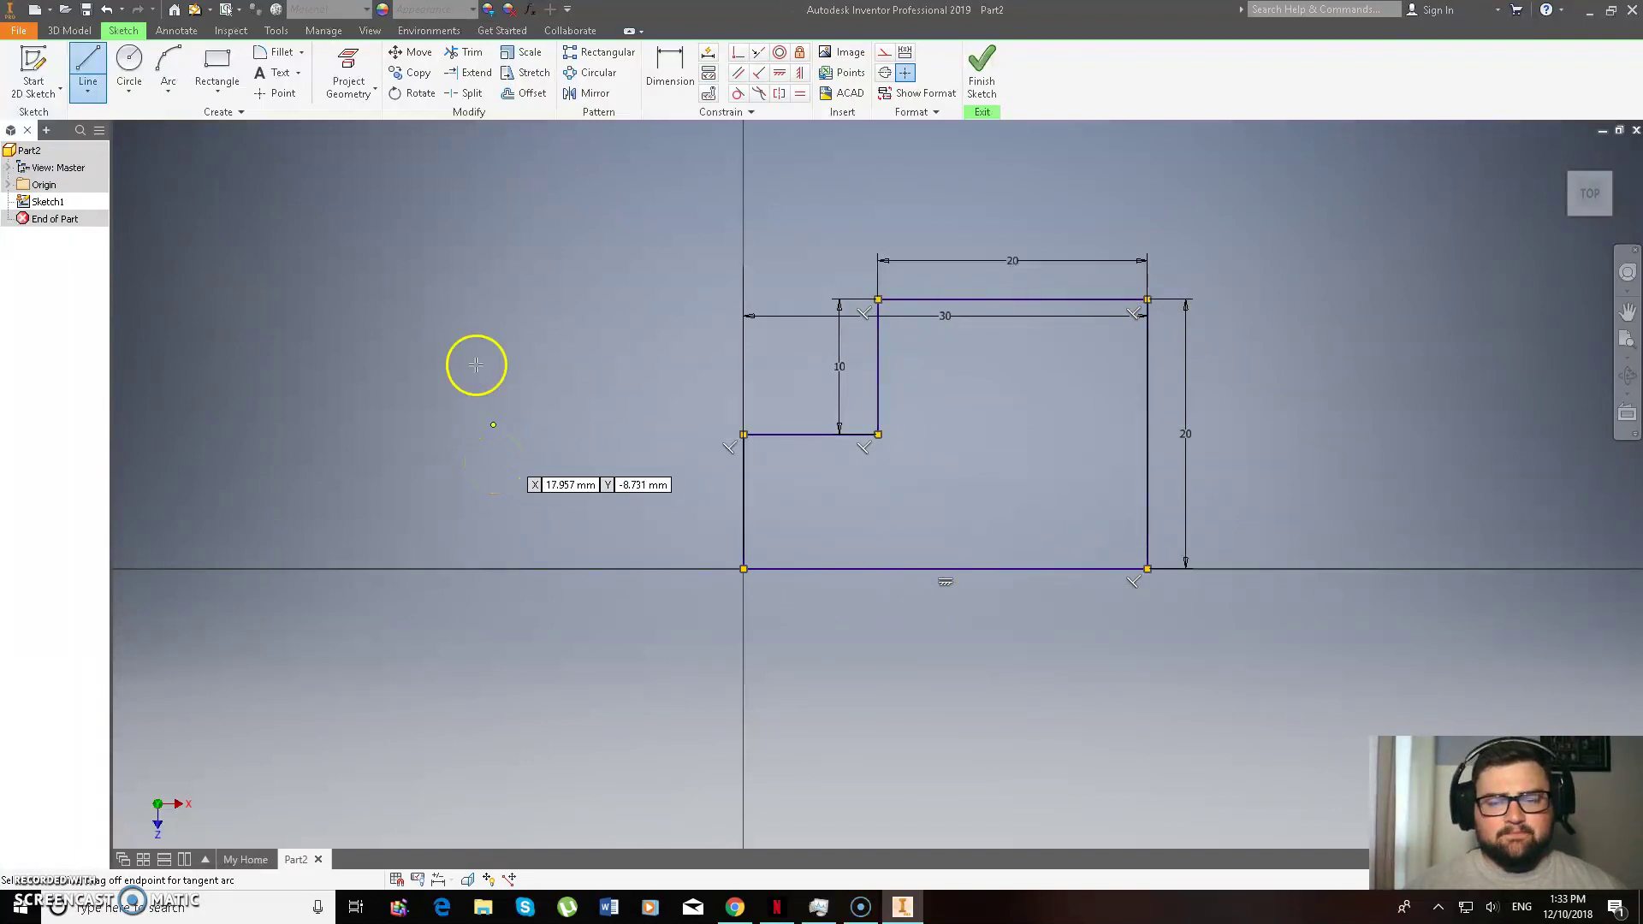
click(751, 908)
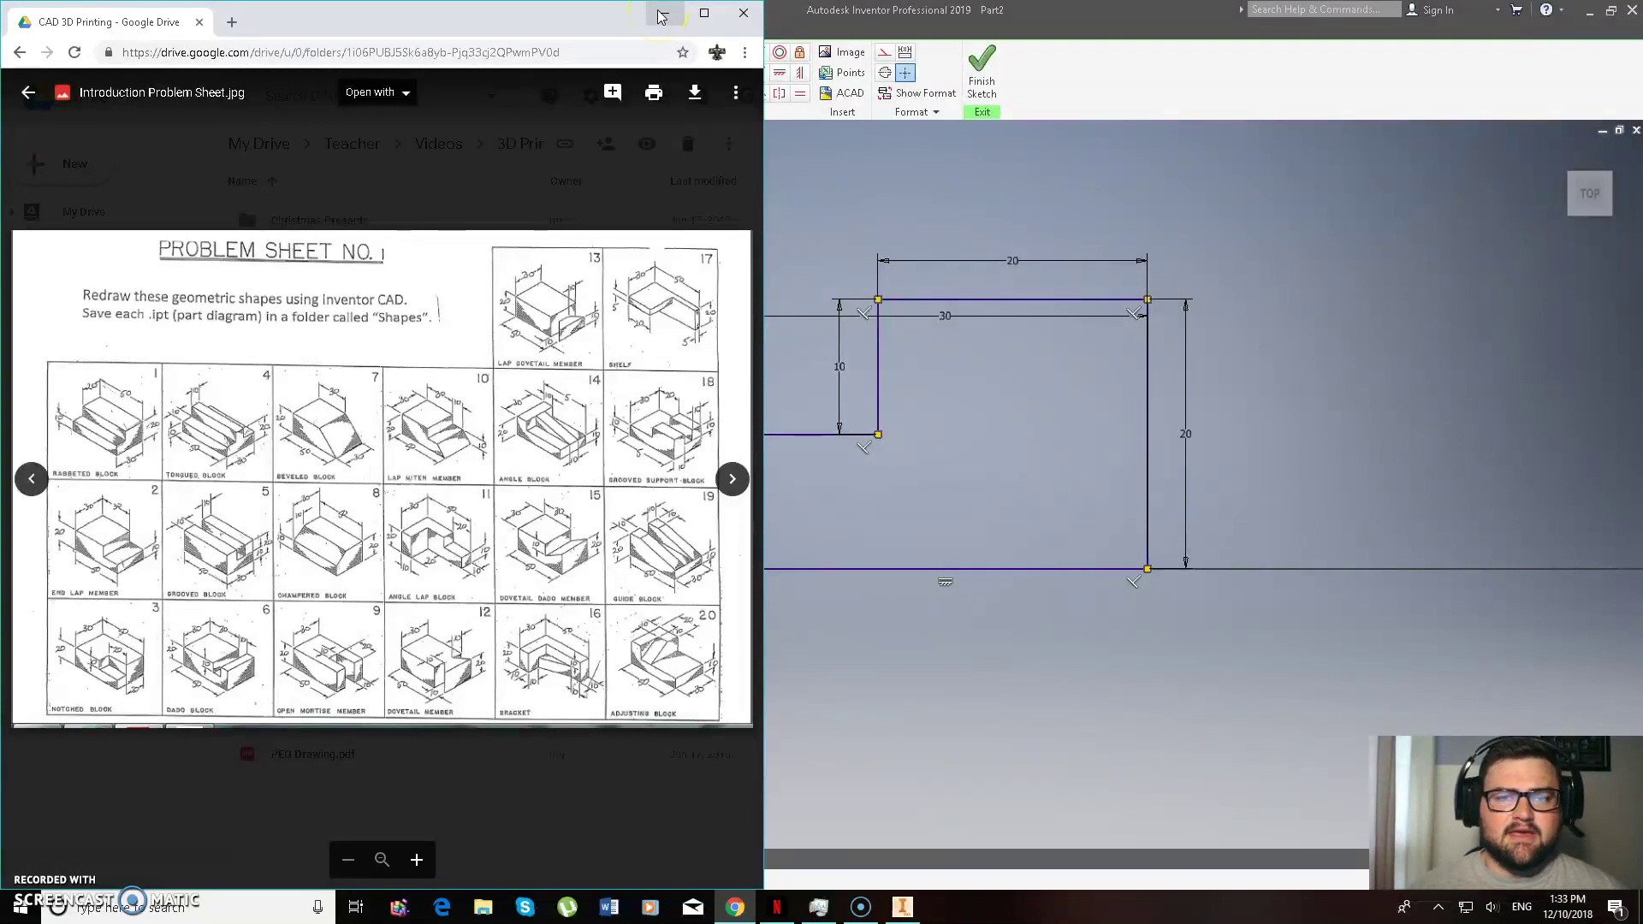
click(659, 14)
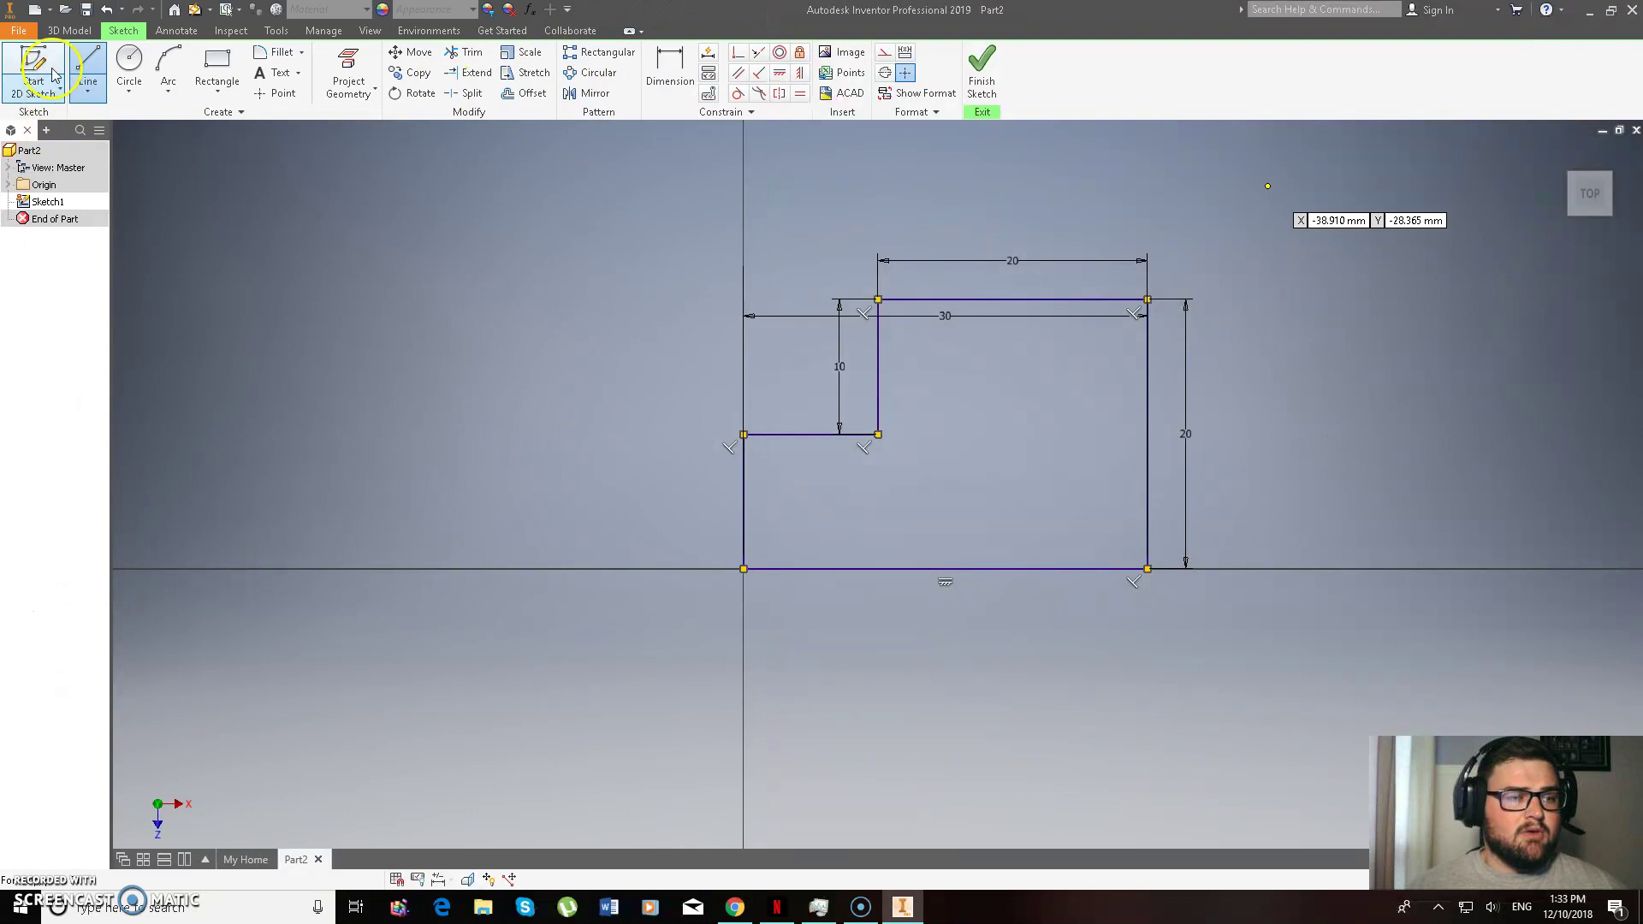
- Extrude the stepped sketch profile 50 mm into a solid
click(68, 31)
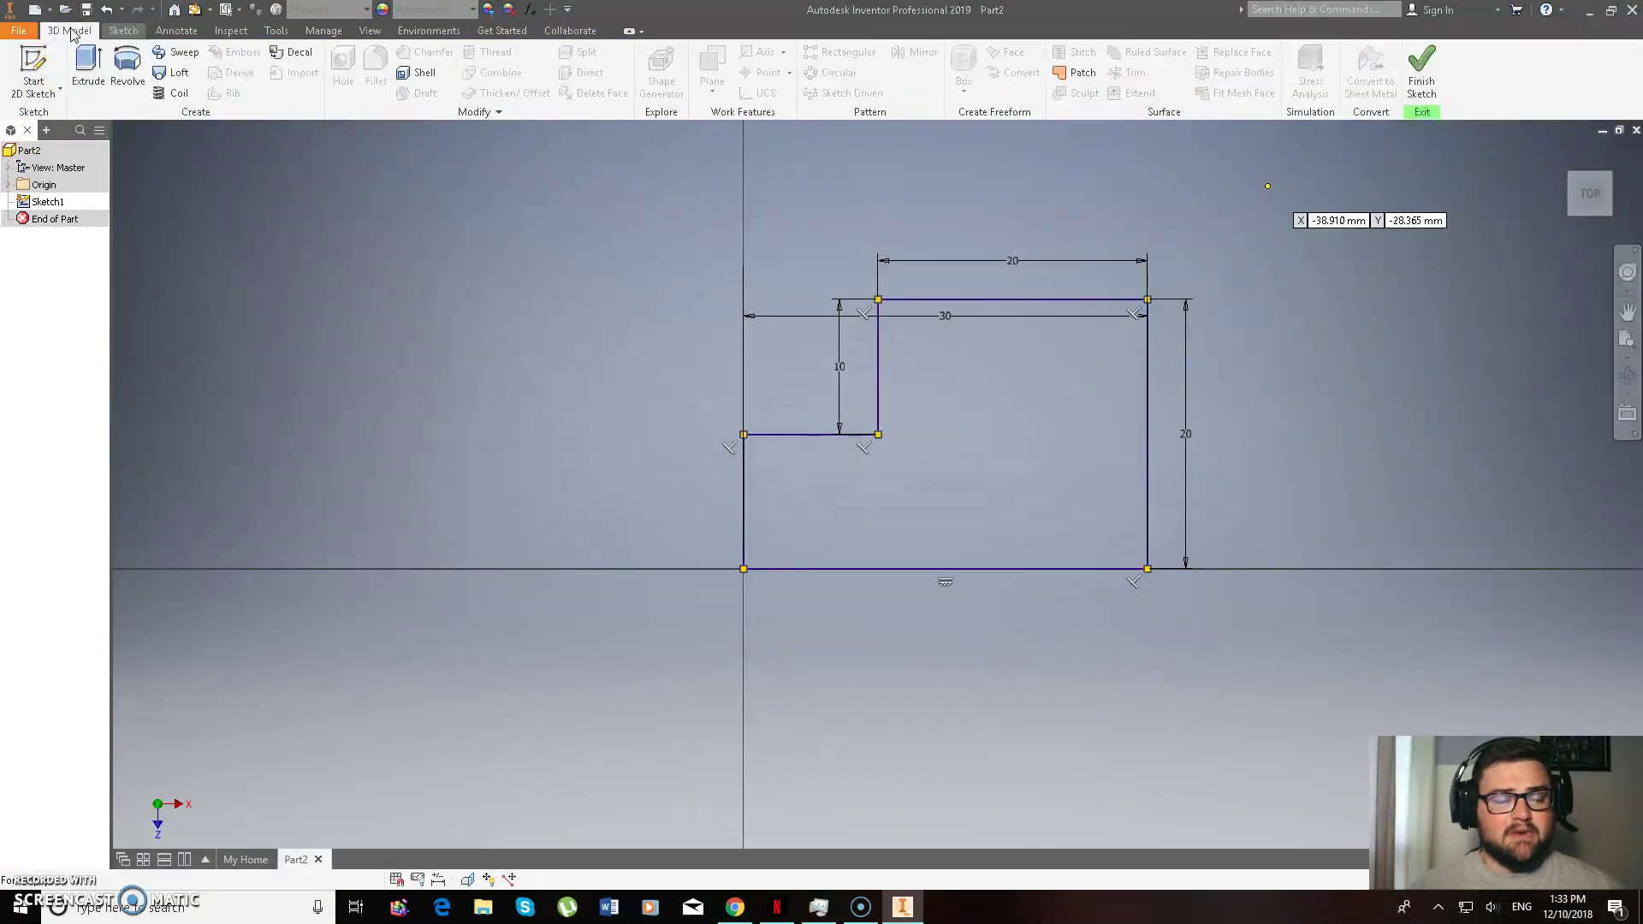
click(81, 67)
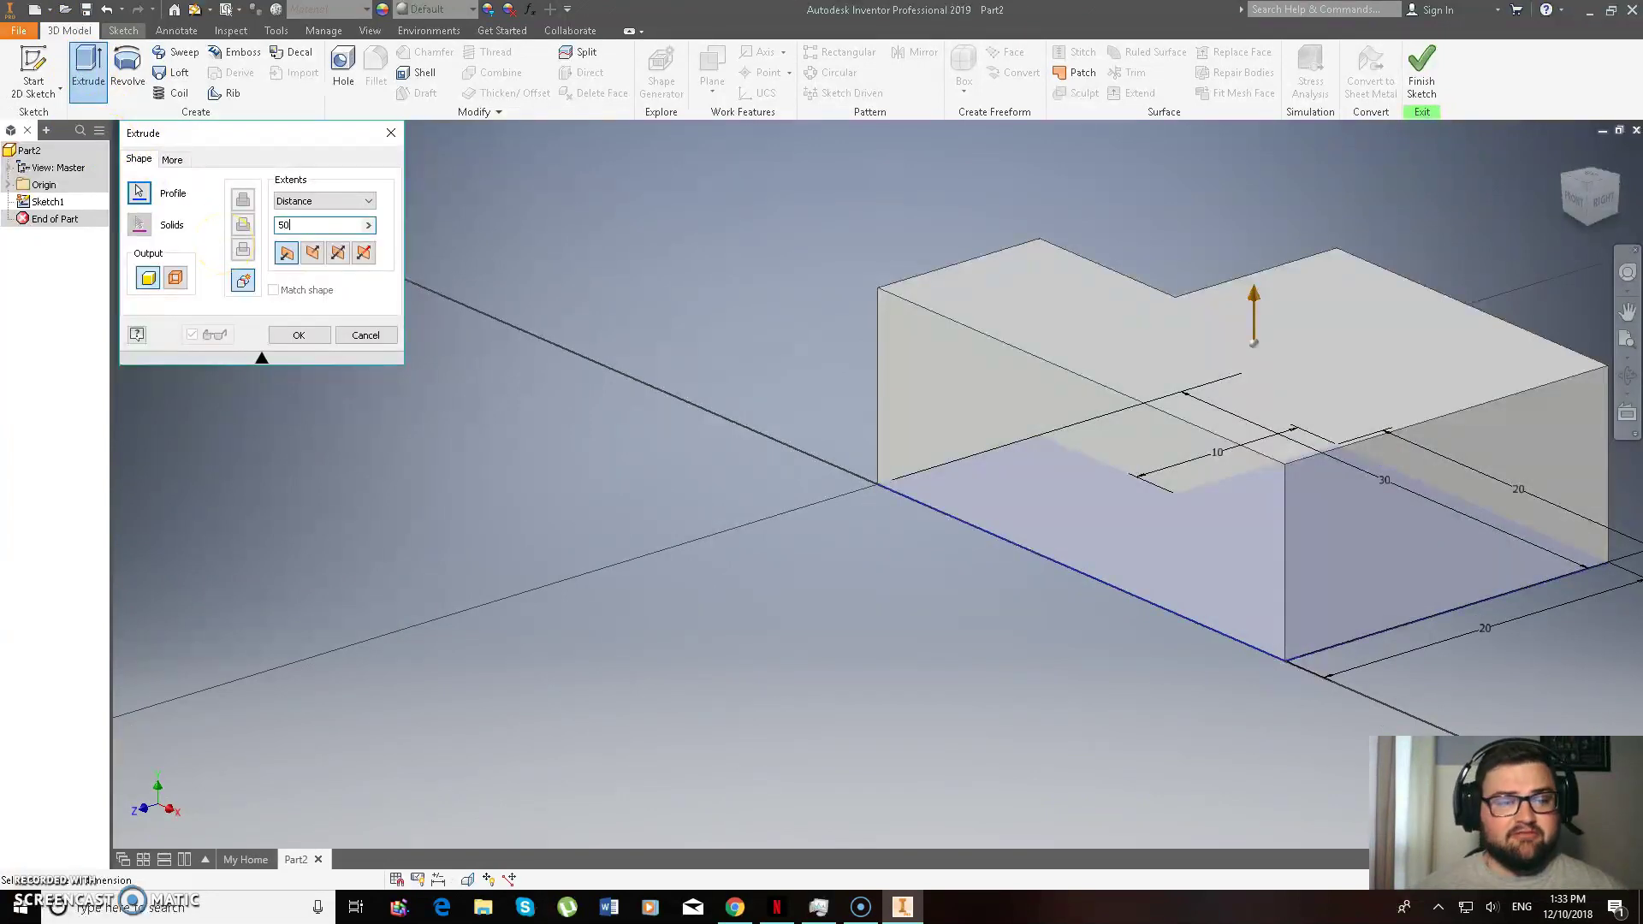
key(Return)
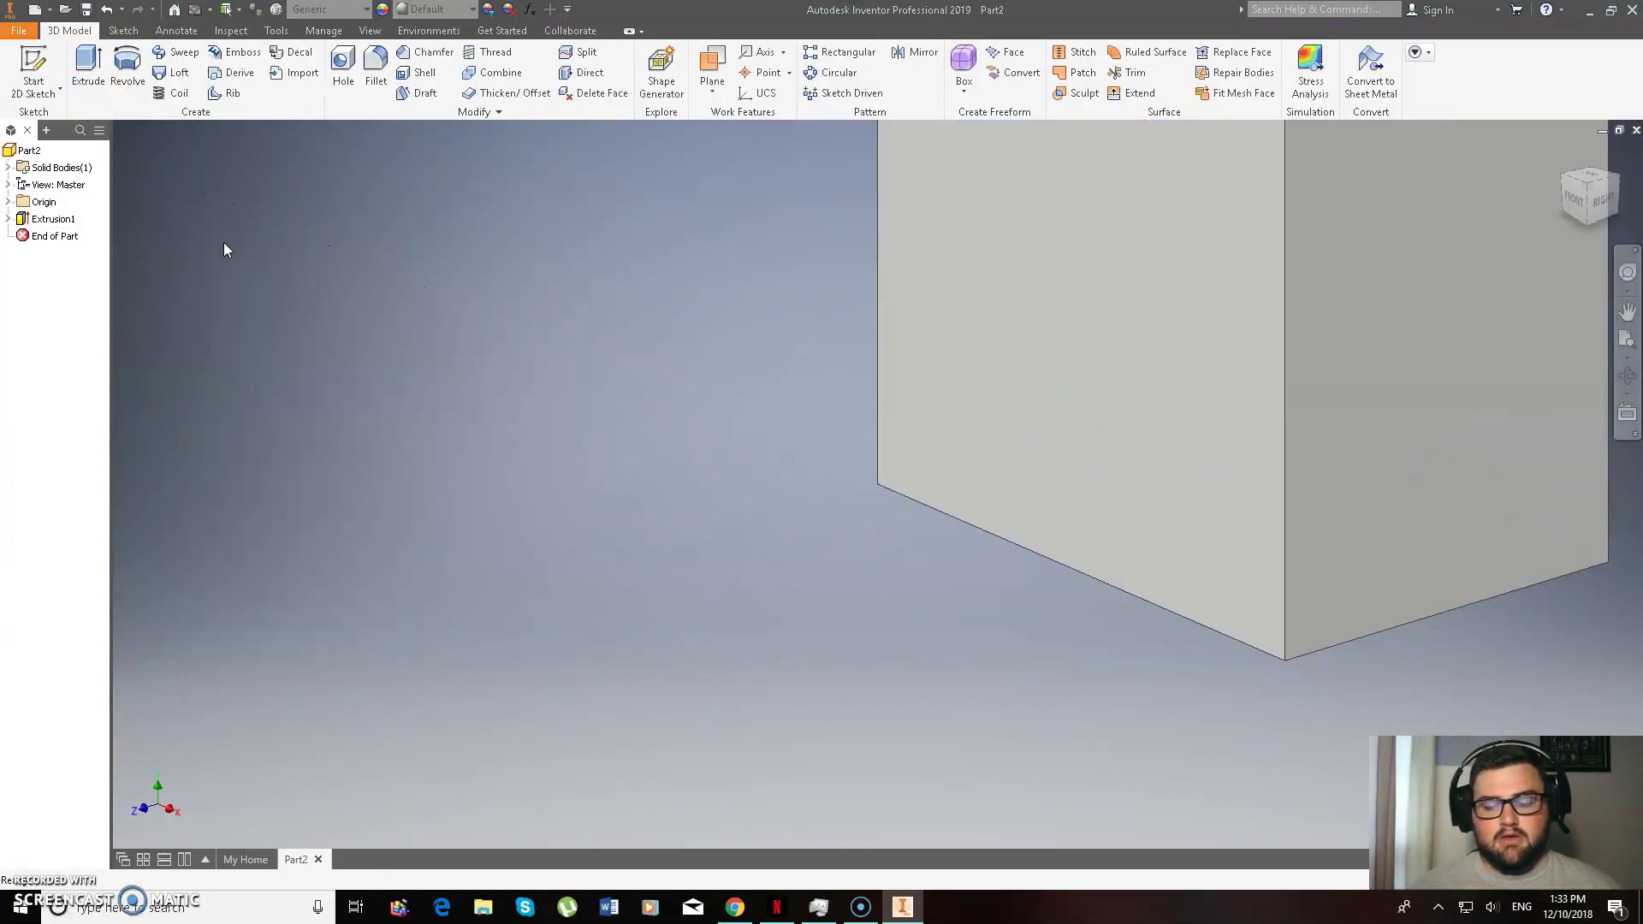
- Rotate the view to see the whole block and compare it with the problem sheet
click(1592, 192)
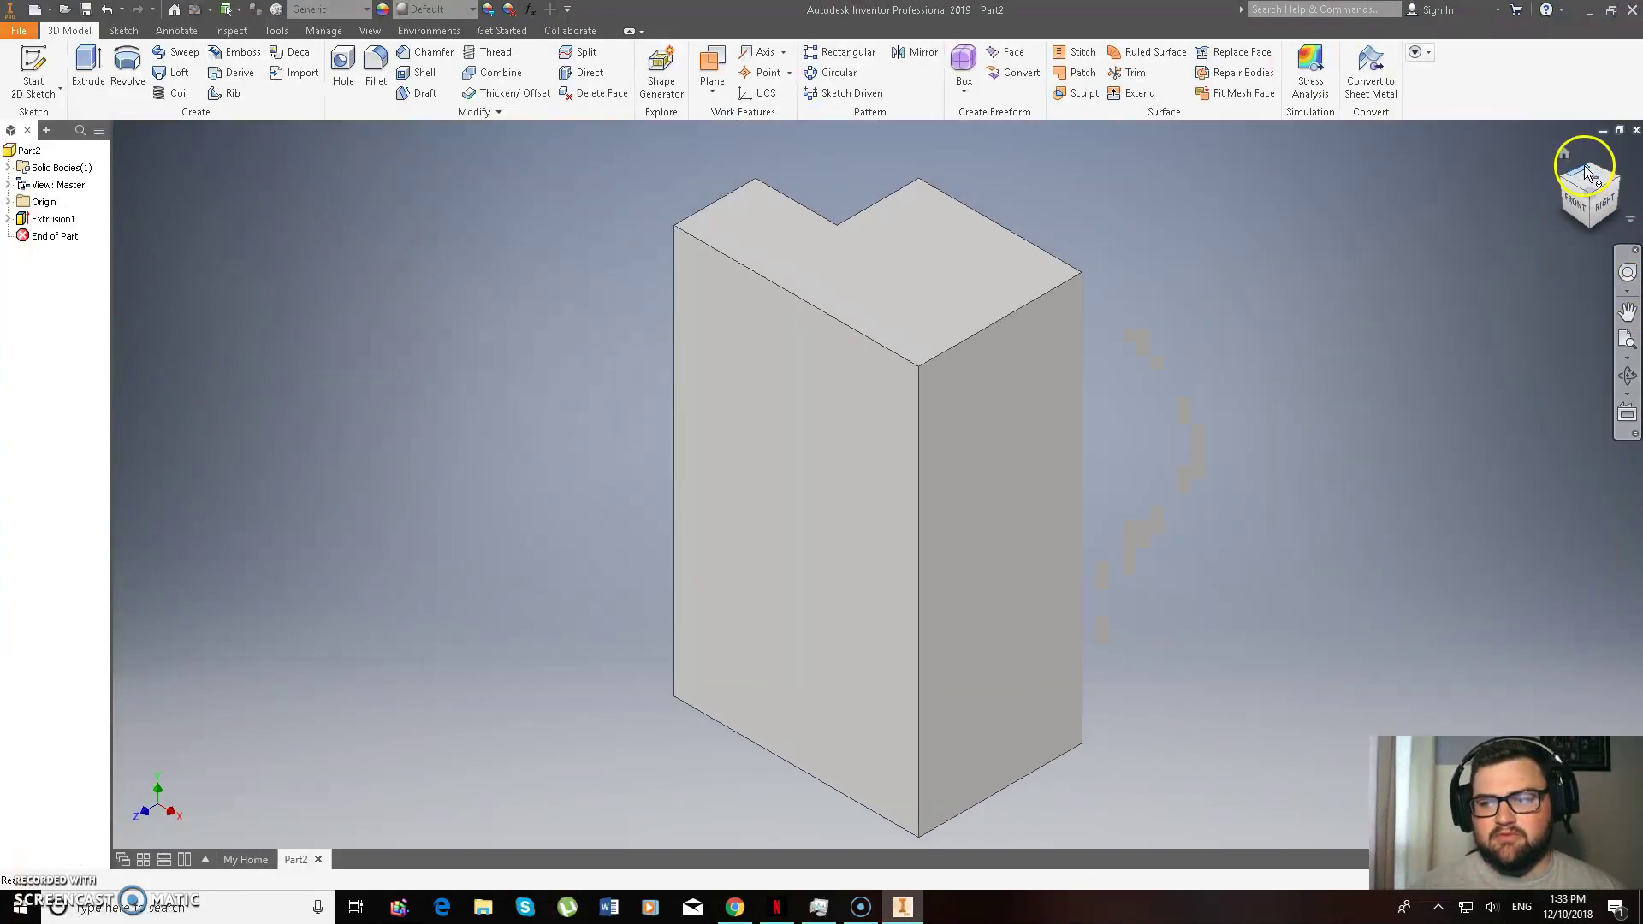
click(1592, 175)
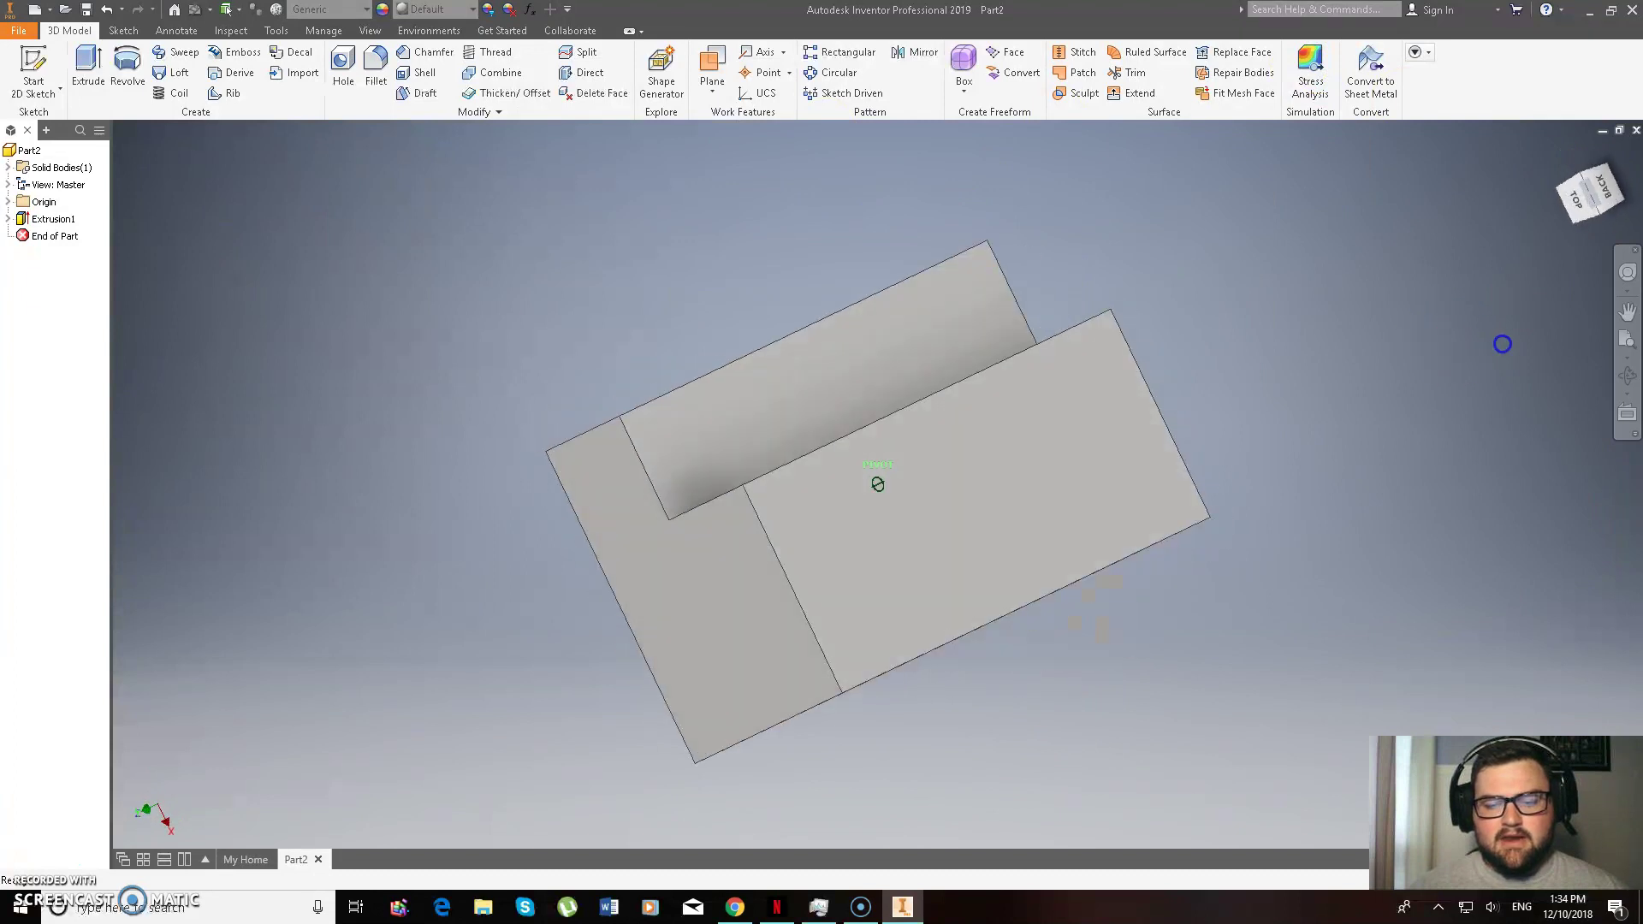
click(735, 907)
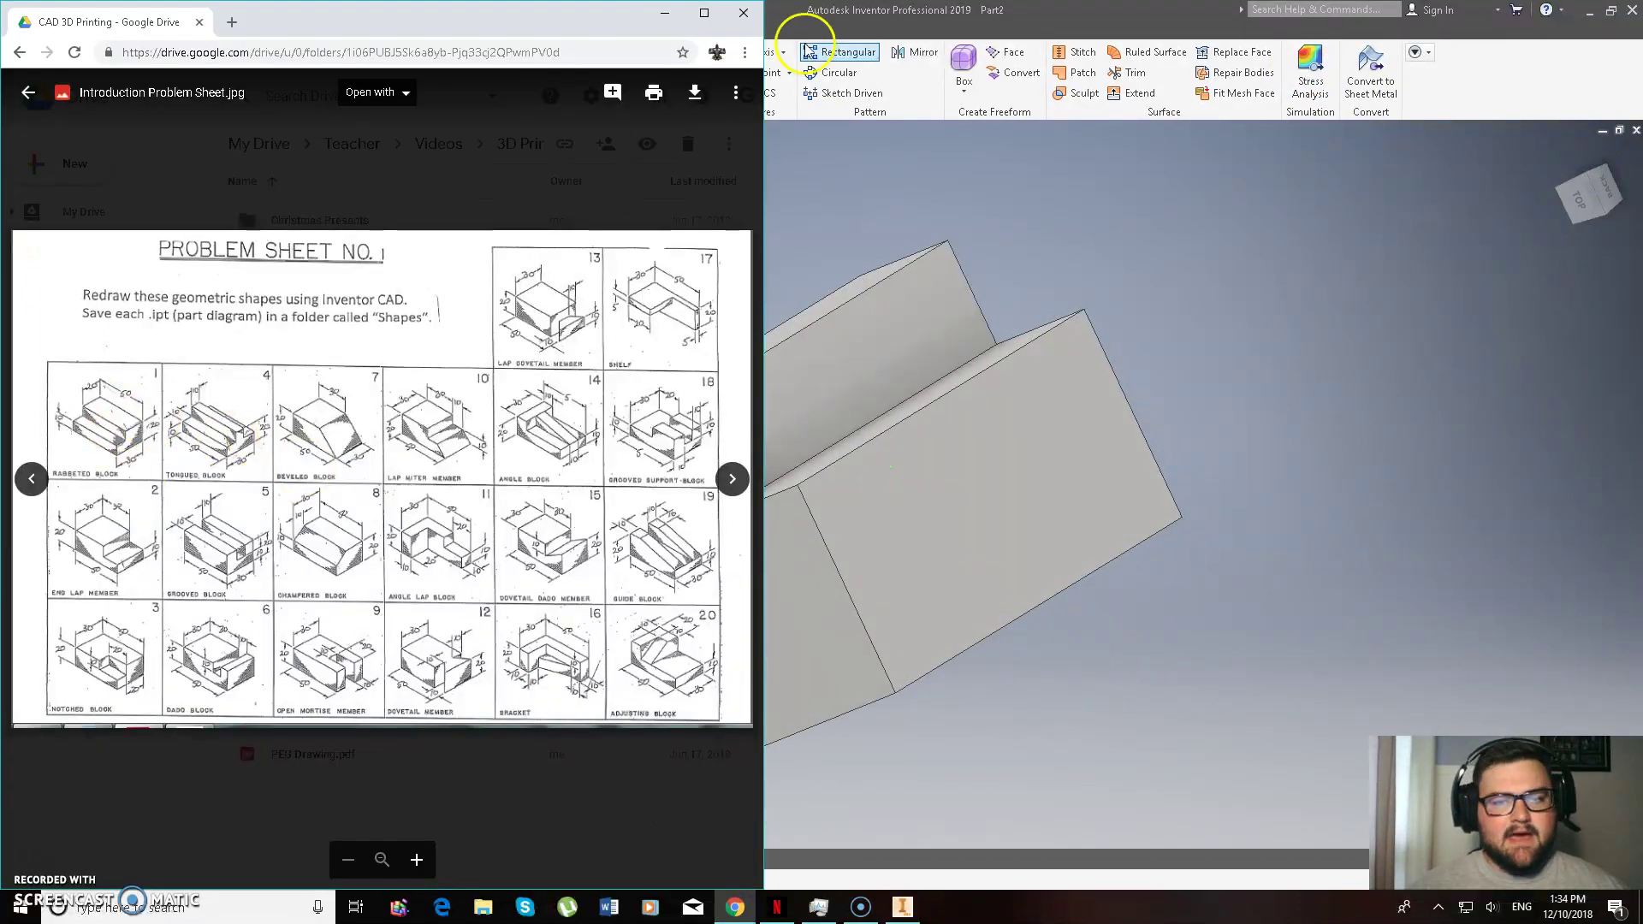
click(664, 13)
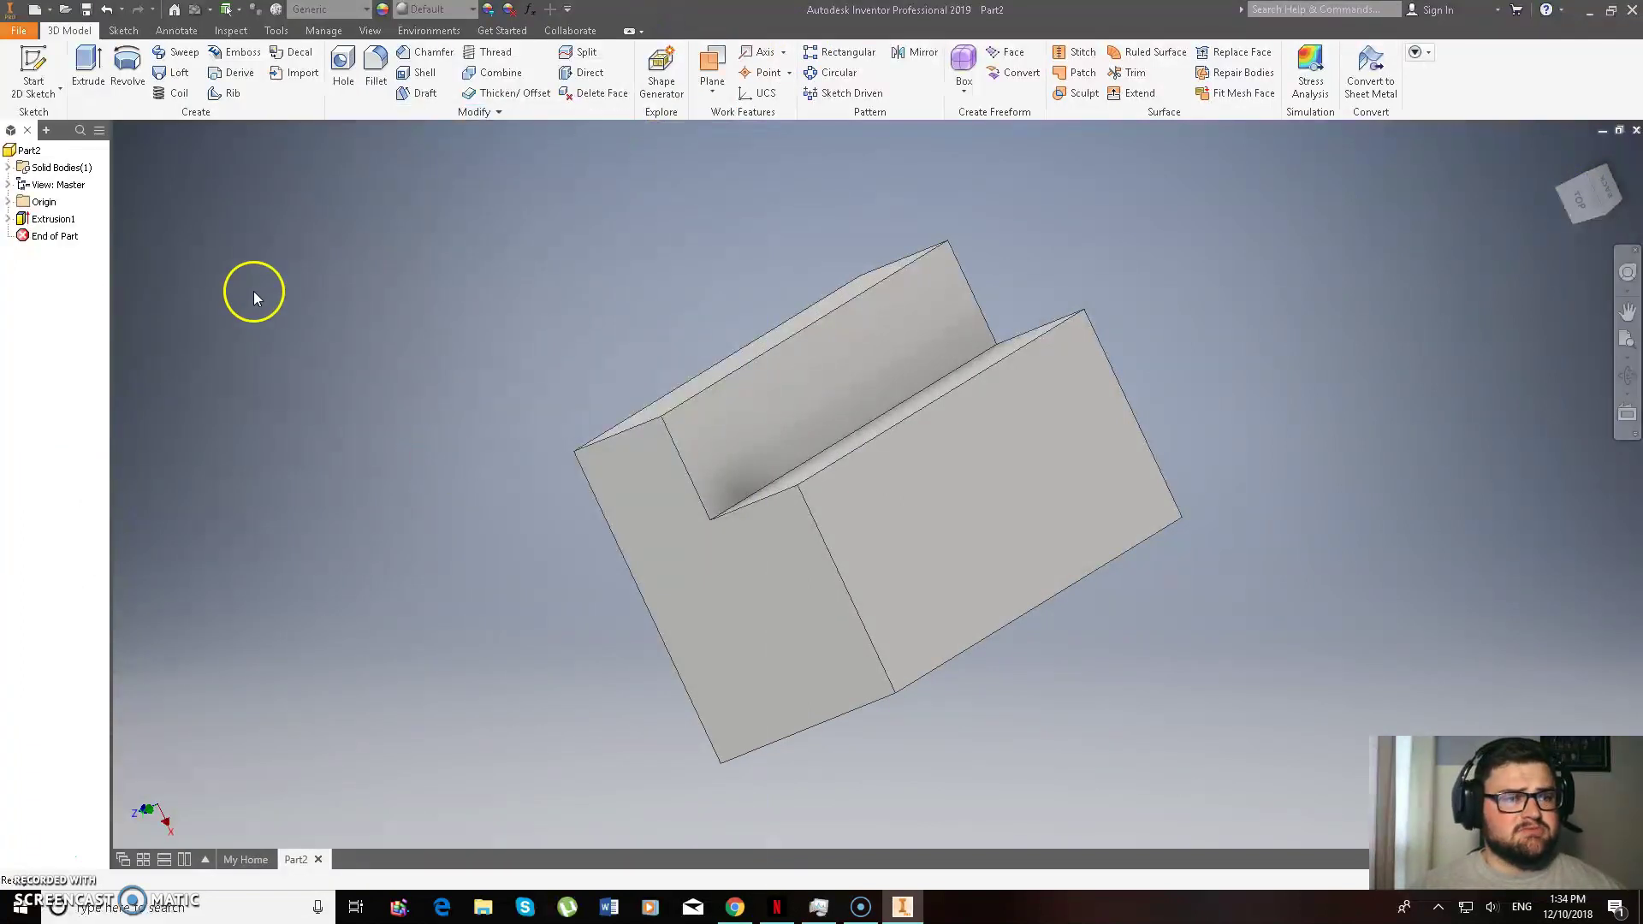
- Save over the existing Part 1.ipt in the Problem Sheet 1 folder
click(87, 13)
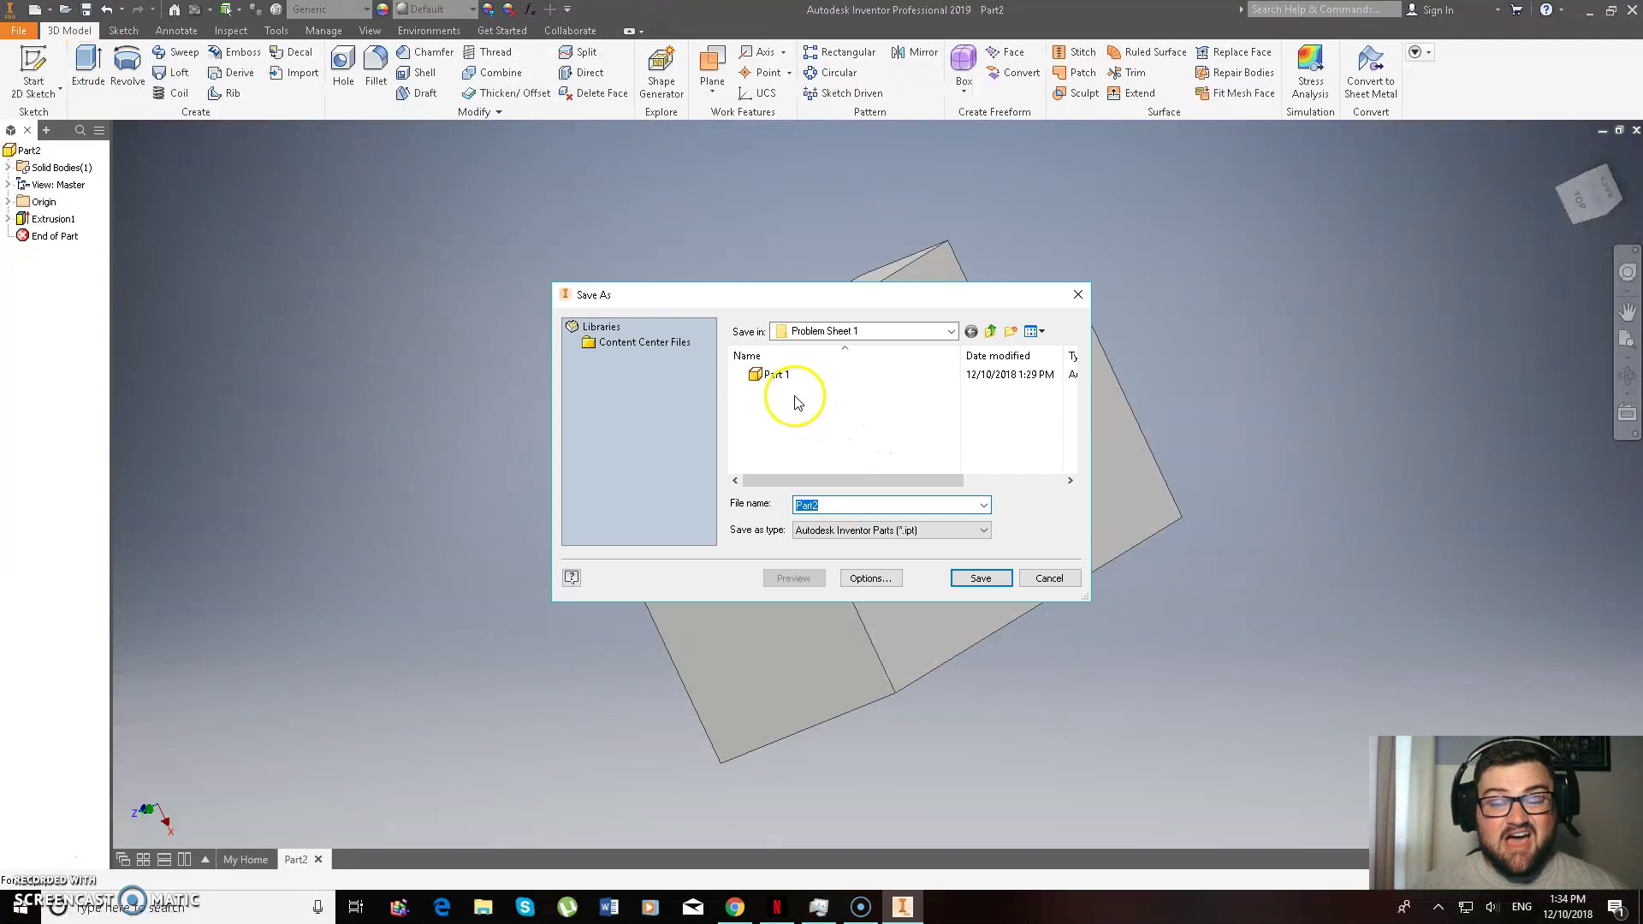
click(757, 375)
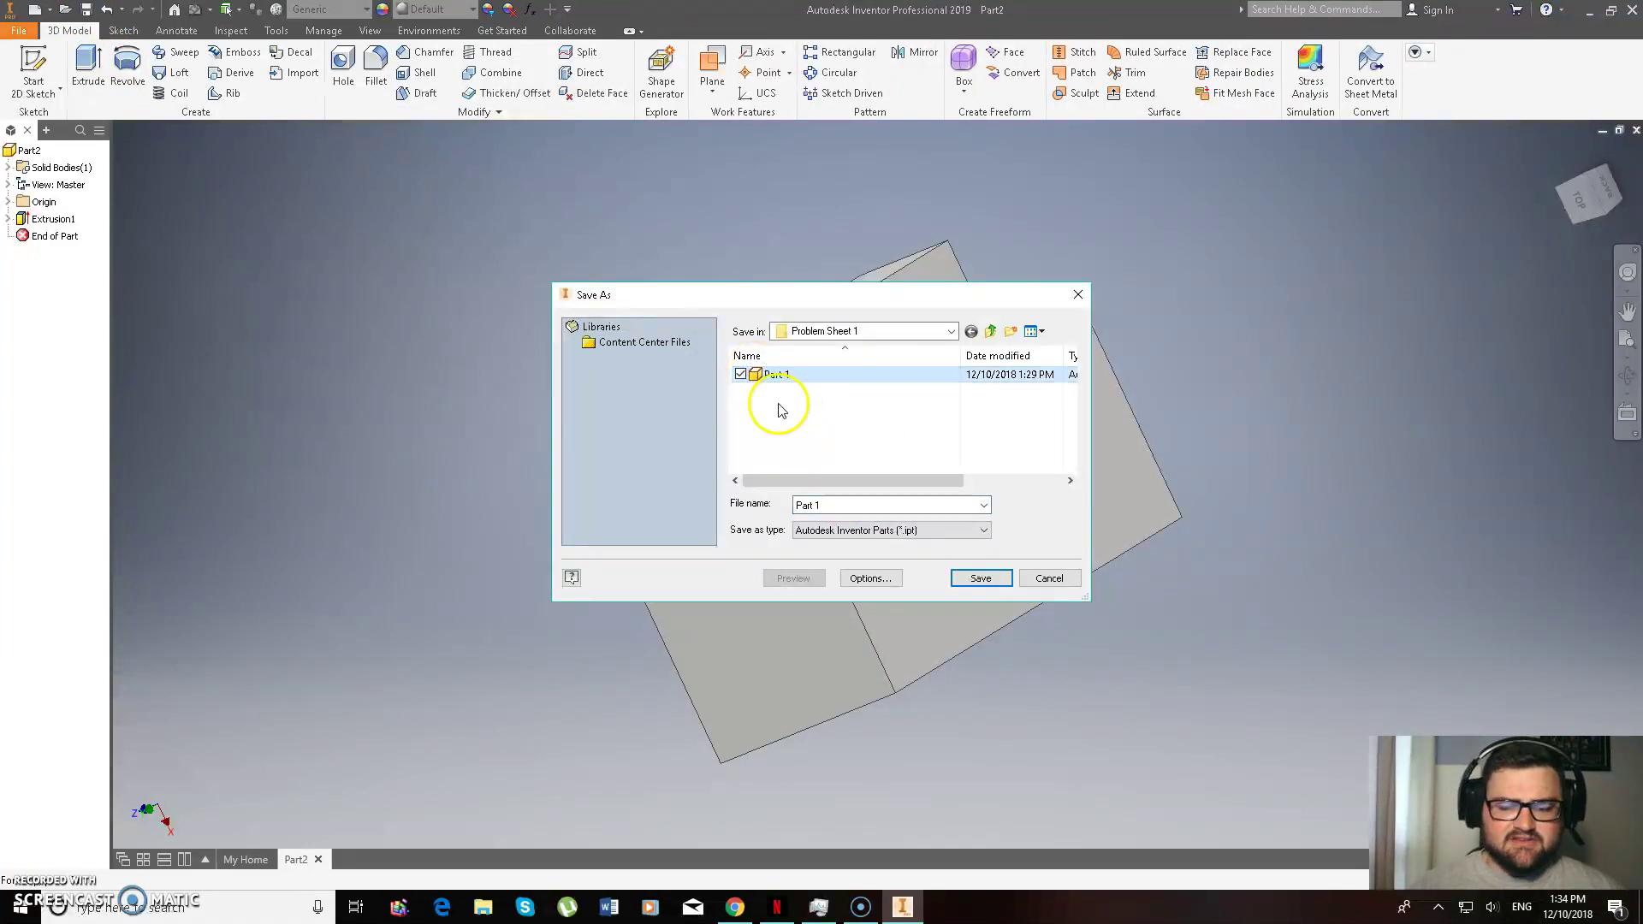
click(1001, 582)
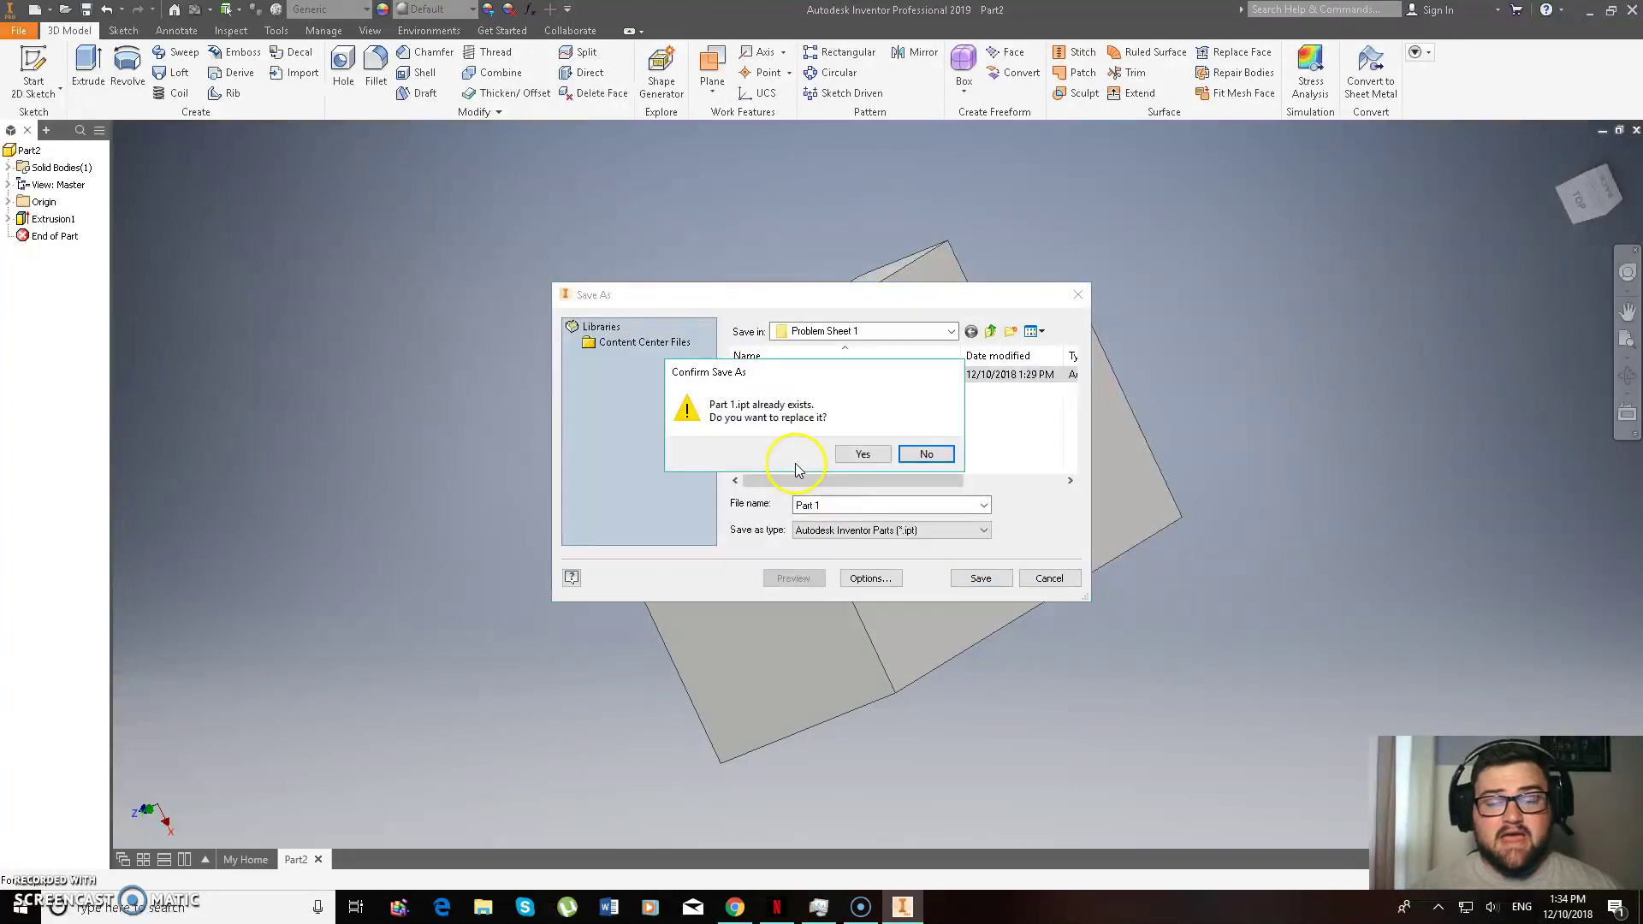
click(842, 454)
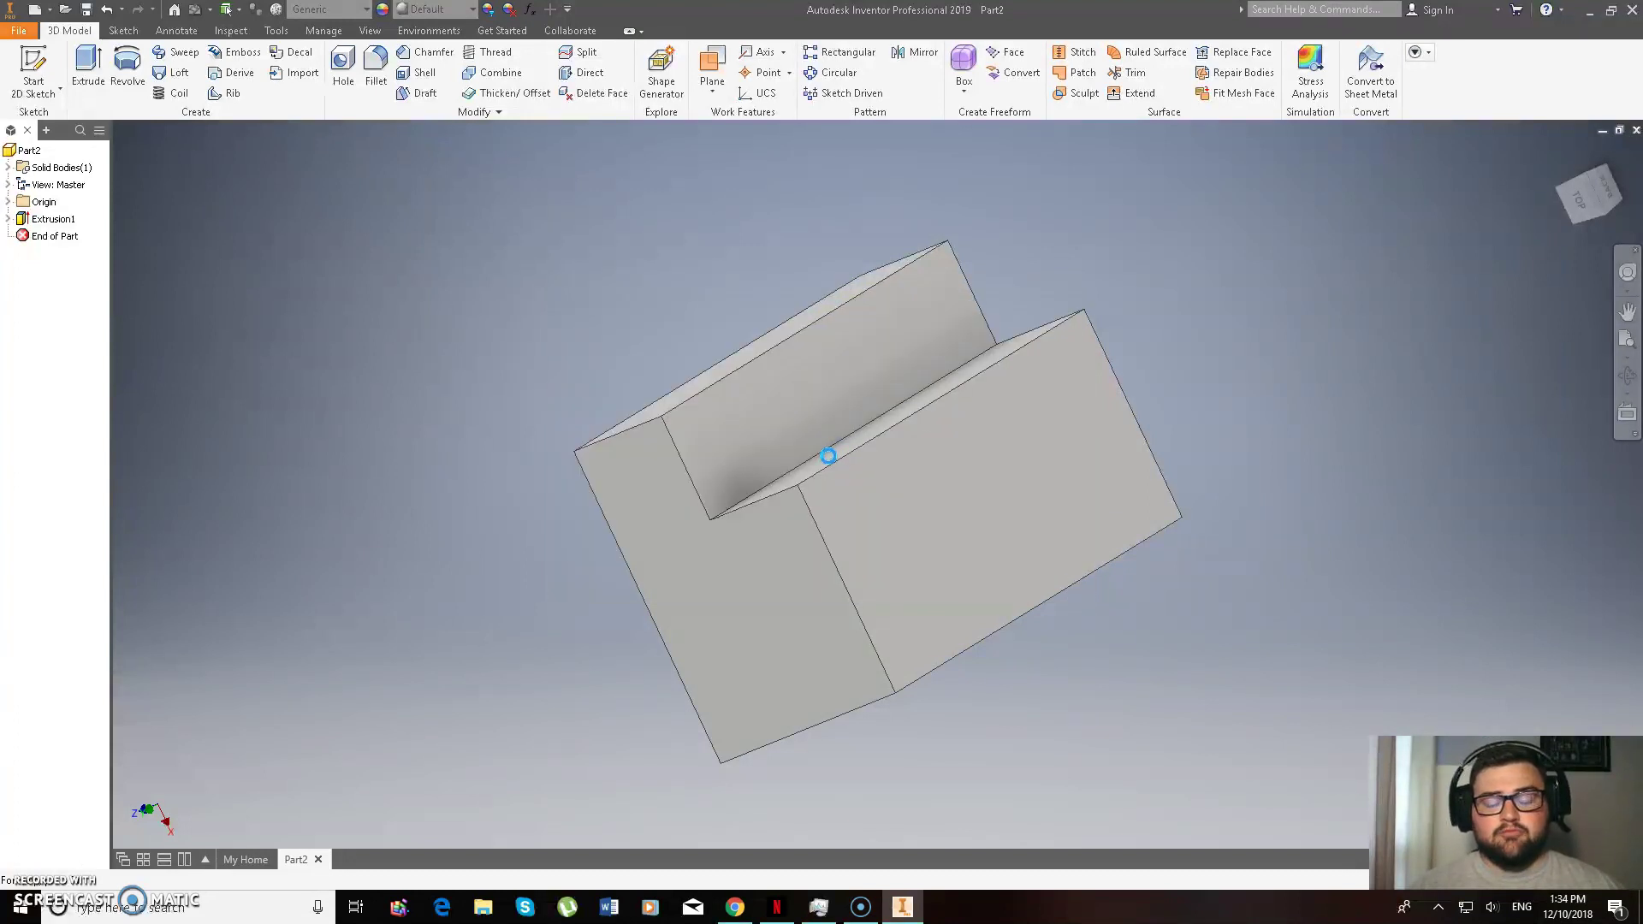